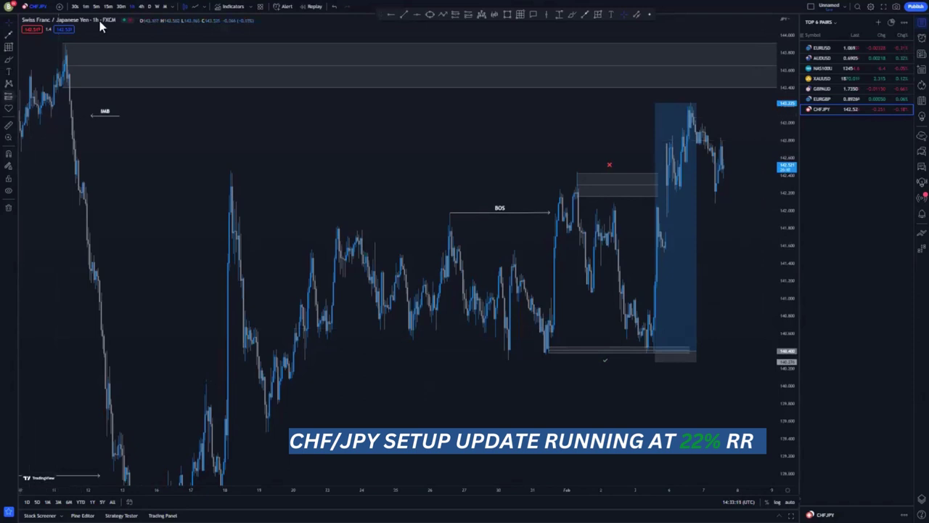
Circle the low beneath the lower BOS line with the red brush on the 4-hour CHF/JPY chart, and remove the mark.
left_click_drag(785, 273, 784, 364)
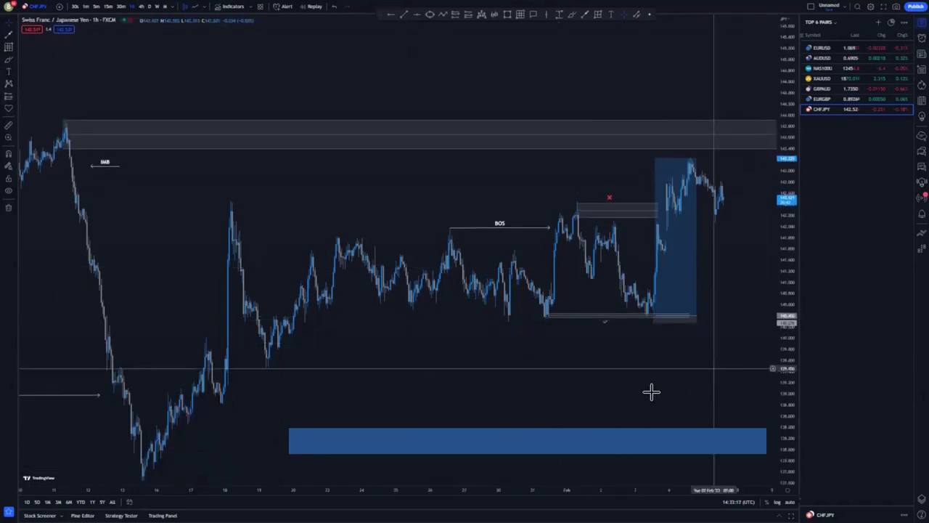
left_click_drag(630, 395, 591, 367)
mouse_move(639, 206)
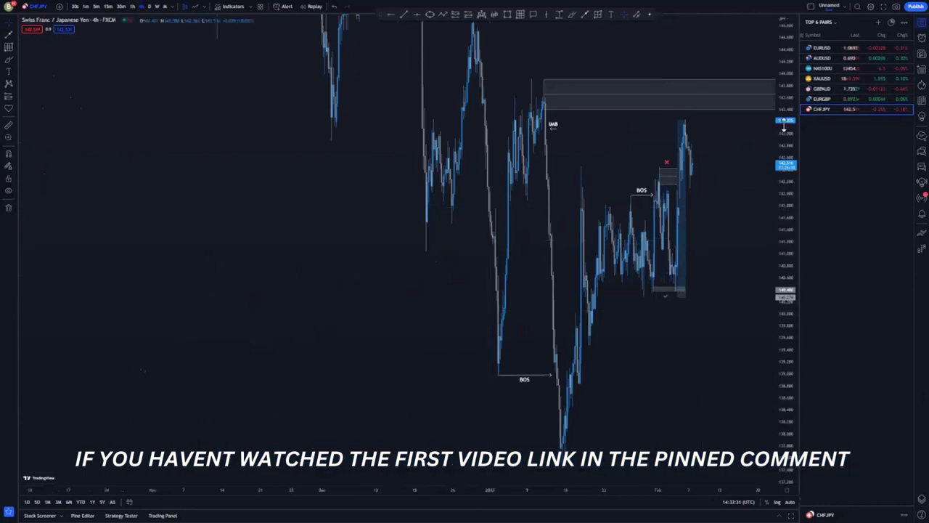
left_click_drag(784, 125, 781, 340)
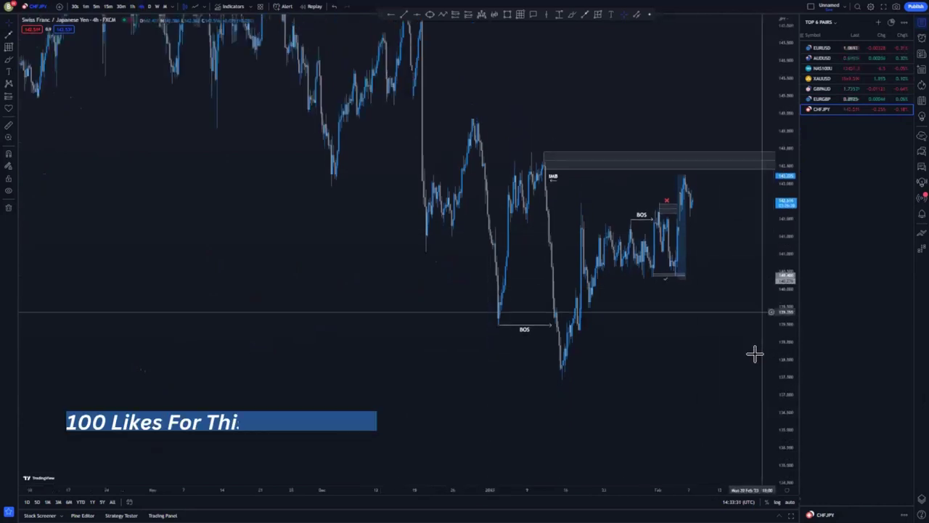
scroll(697, 361, "up", 1)
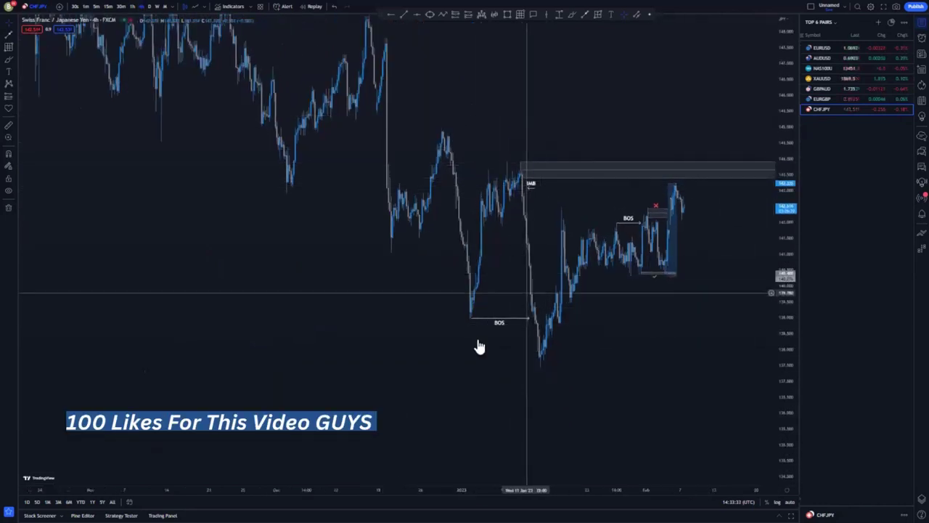
left_click(572, 15)
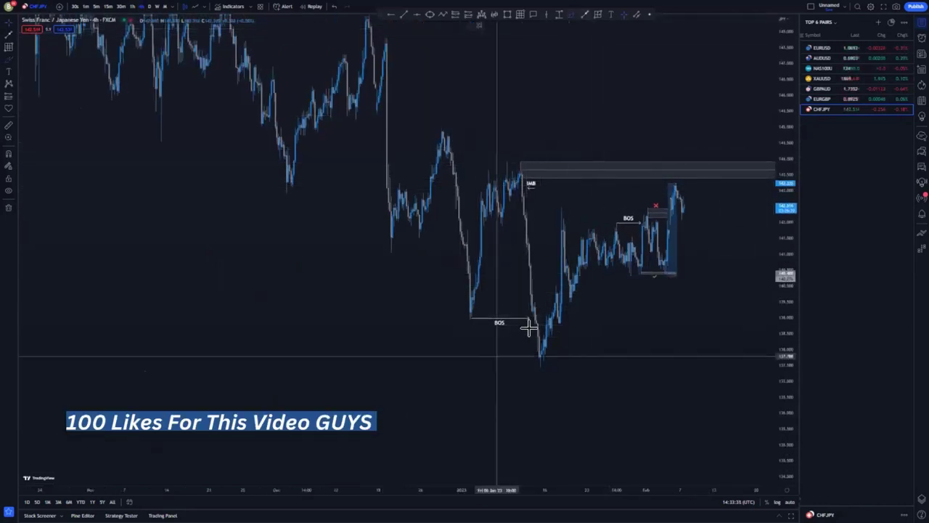
mouse_move(543, 313)
left_mouse_down()
mouse_move(541, 369)
mouse_move(520, 300)
left_mouse_up()
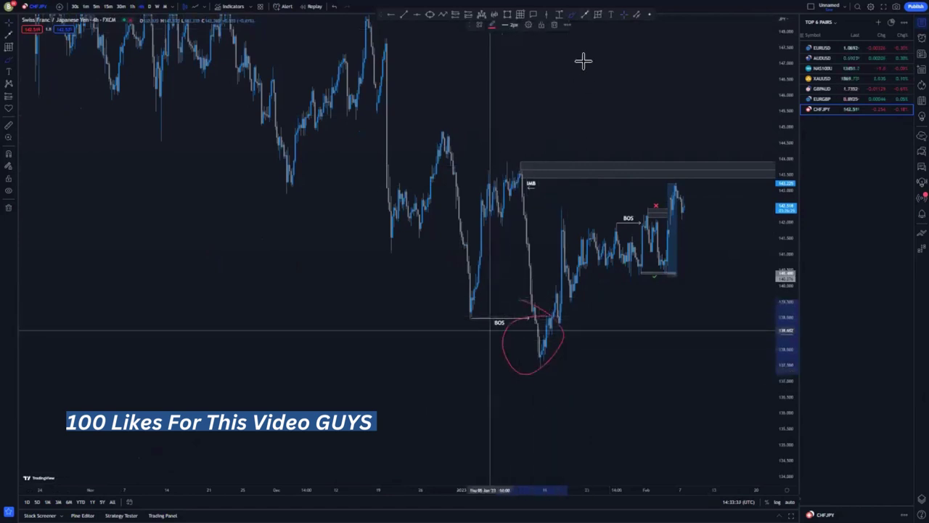
left_click(555, 26)
Draw a downward stroke from the upper supply zone on the 4-hour chart and undo it.
scroll(609, 273, "up", 3)
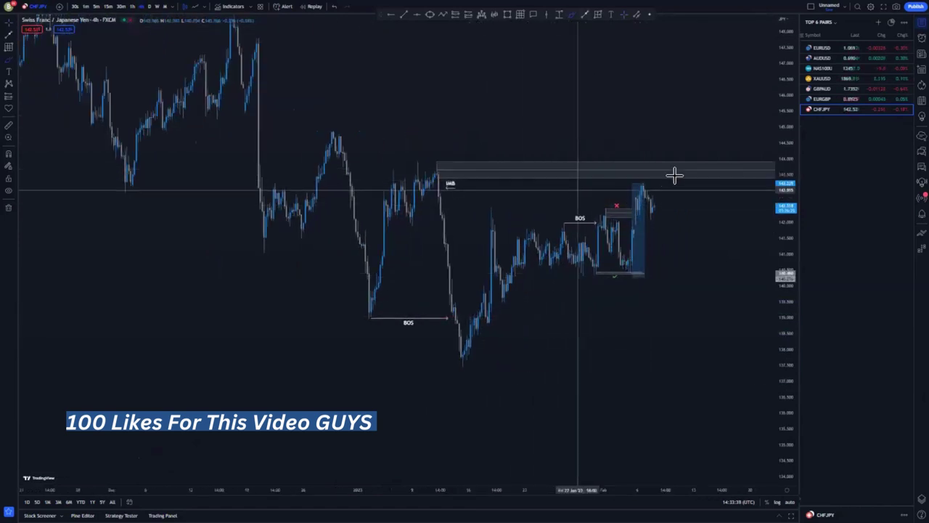
mouse_move(660, 166)
left_mouse_down()
mouse_move(637, 169)
mouse_move(664, 175)
mouse_move(693, 319)
mouse_move(746, 439)
left_mouse_up()
left_click(332, 6)
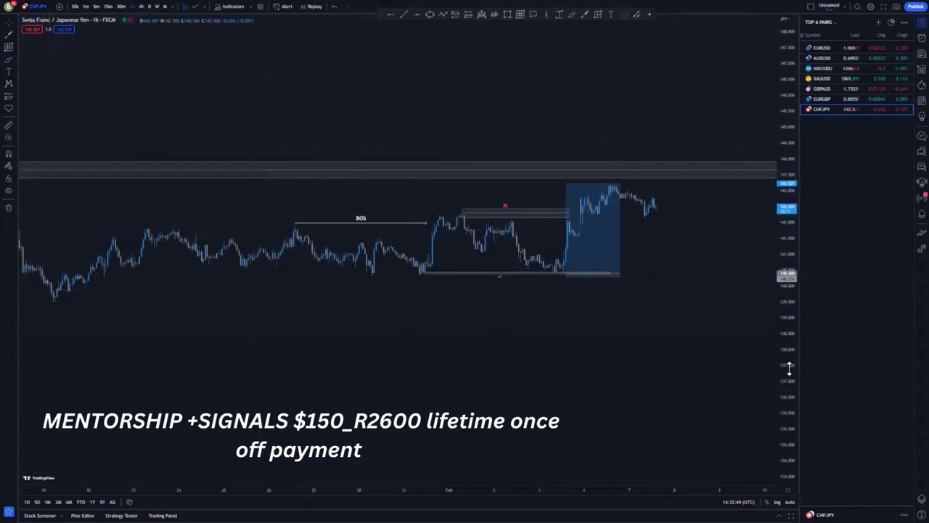
Circle the BOS label above the late-January high in red with the brush on the 1-hour chart.
left_click_drag(789, 368, 789, 109)
left_click_drag(543, 392, 676, 380)
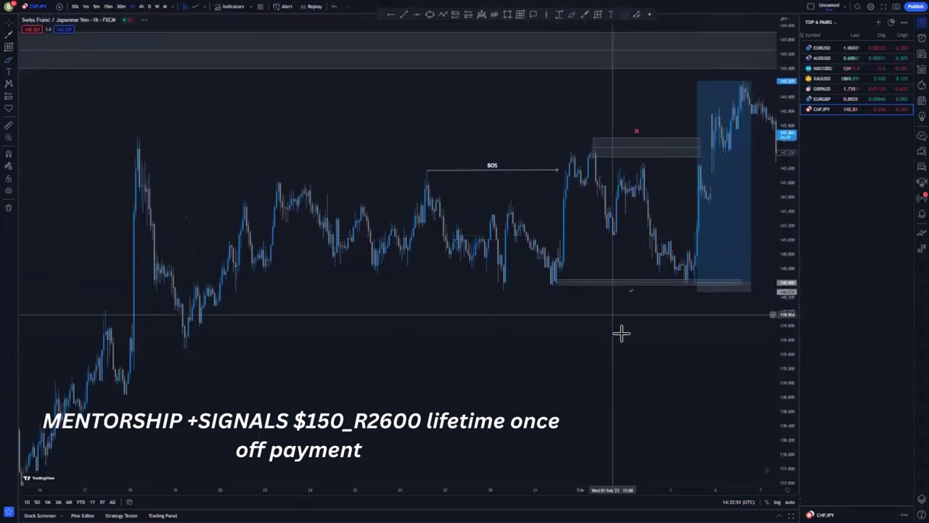
left_click_drag(584, 346, 547, 347)
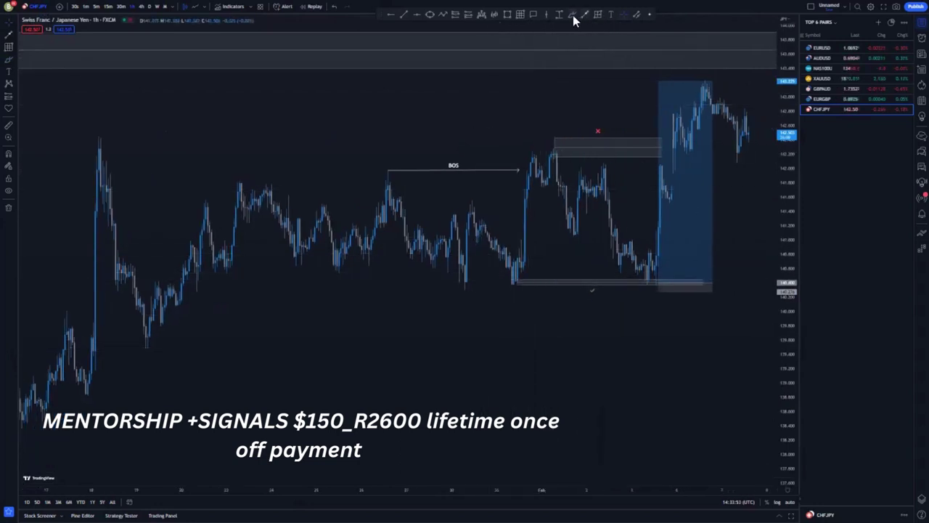
mouse_move(501, 157)
left_mouse_down()
mouse_move(503, 187)
mouse_move(508, 169)
left_mouse_up()
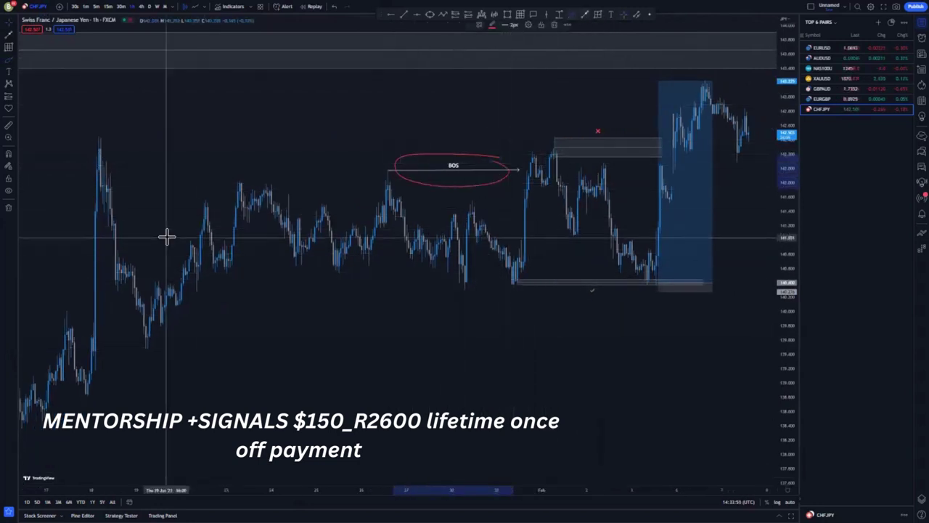
Circle a spot in the upper supply zone, remove that circle, and draw a long downward arrow from the zone instead.
scroll(628, 246, "down", 5)
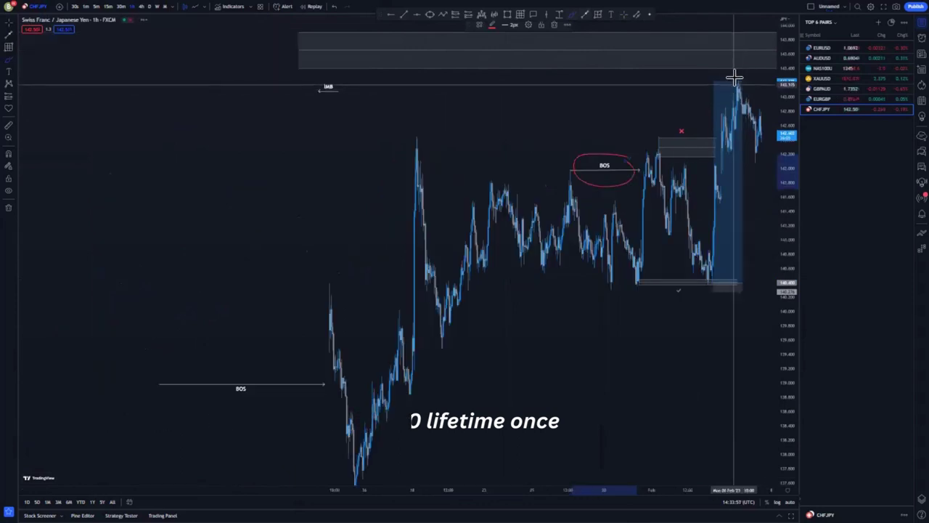
mouse_move(745, 43)
left_mouse_down()
mouse_move(731, 42)
mouse_move(746, 48)
mouse_move(713, 61)
left_mouse_up()
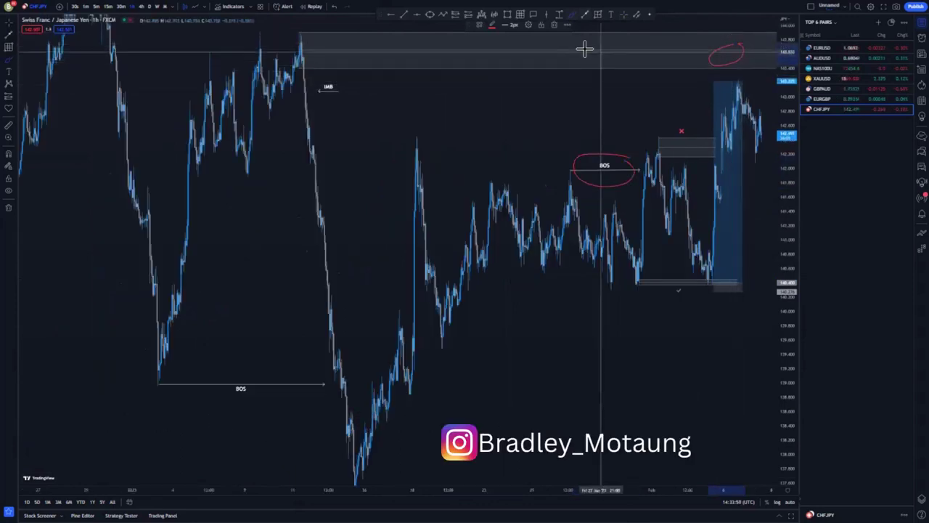
left_click(744, 53)
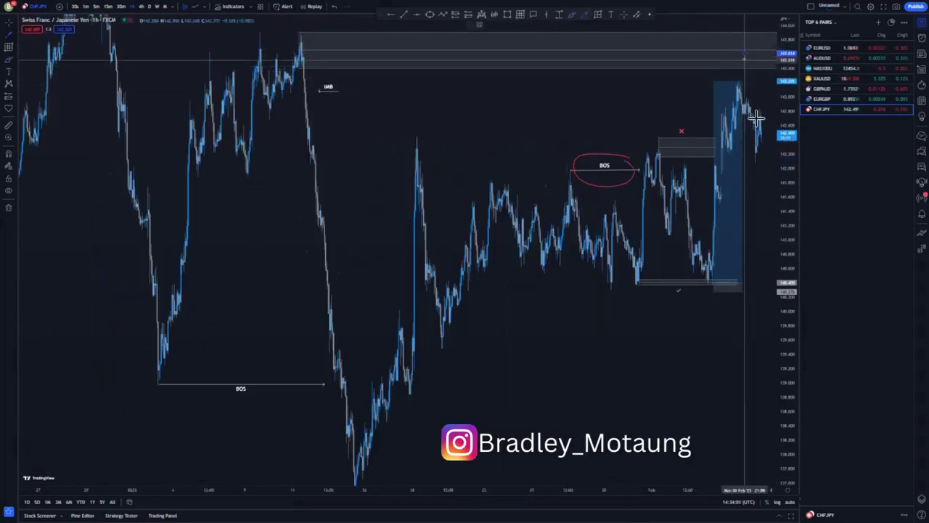
left_click(752, 391)
Move the long downward arrow sideways so it sits just after the latest candles.
left_click_drag(634, 375, 492, 360)
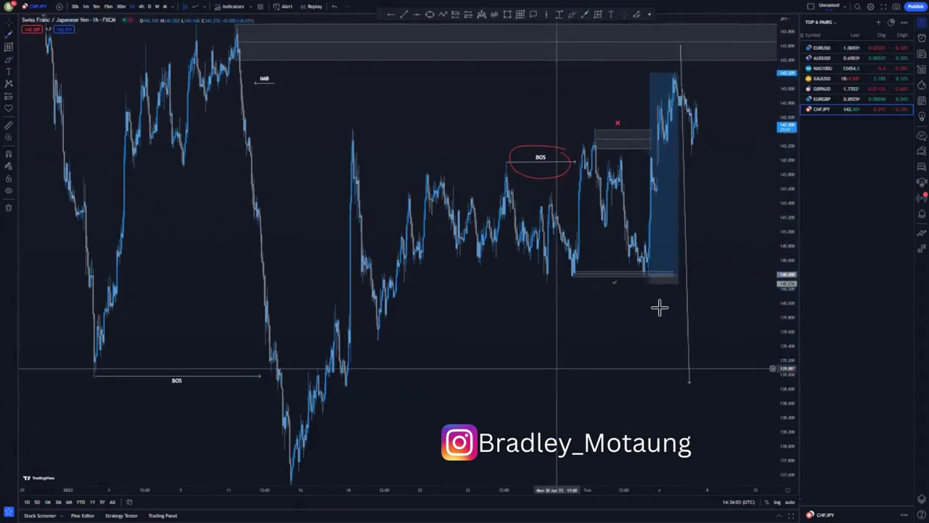
left_click_drag(788, 137, 788, 273)
left_click_drag(614, 292, 648, 295)
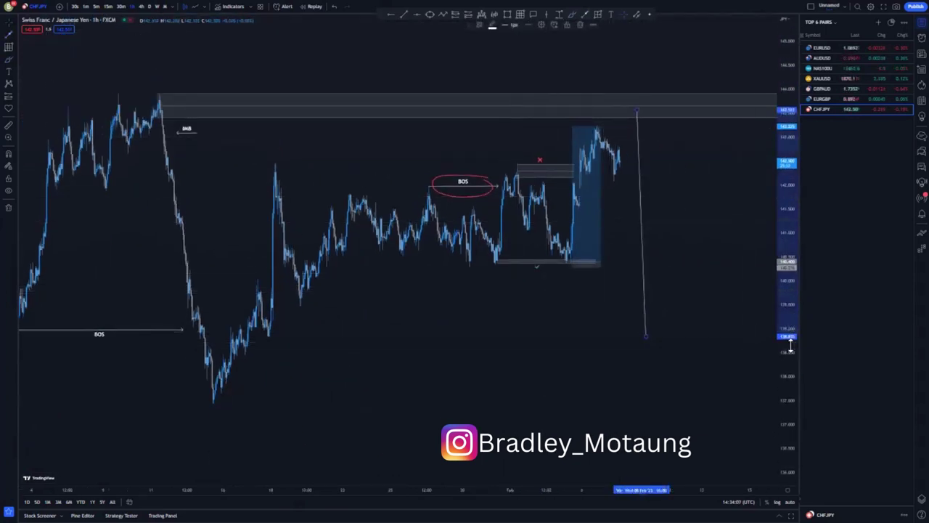
Examine the 1-hour structure from the circled BOS through the demand zone to the long position.
left_click_drag(790, 346, 789, 243)
scroll(740, 323, "up", 3)
left_click_drag(436, 348, 542, 362)
left_click_drag(550, 209, 479, 143)
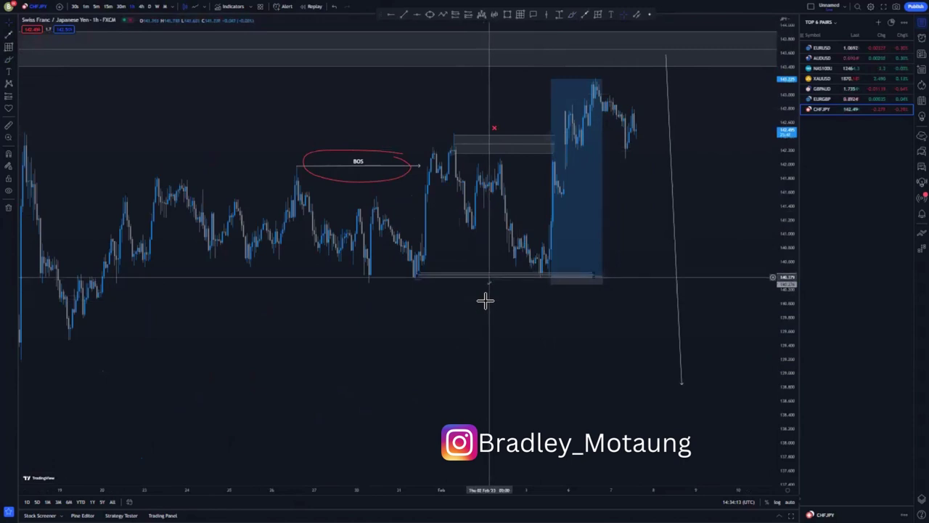
Switch to the 5-minute chart and locate the candle of 31 January where the lower demand zone begins.
left_click(98, 6)
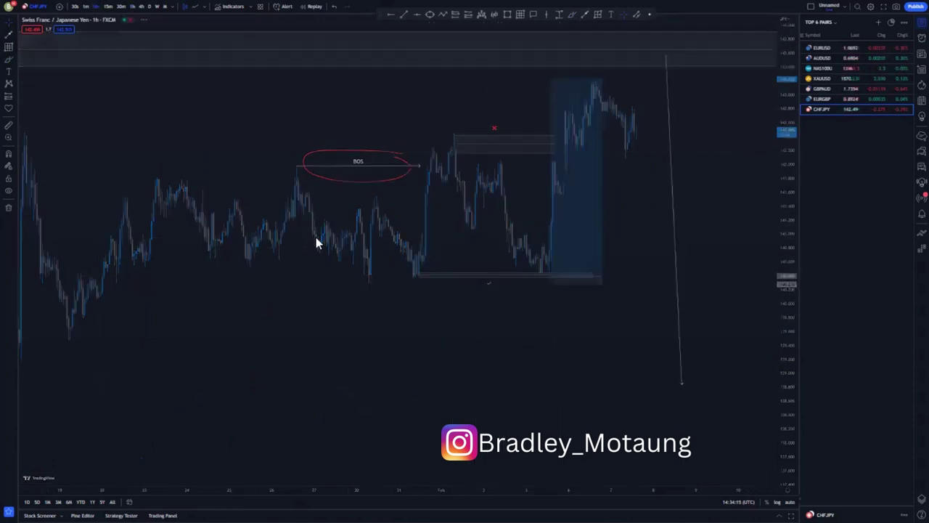
scroll(319, 239, "down", 10)
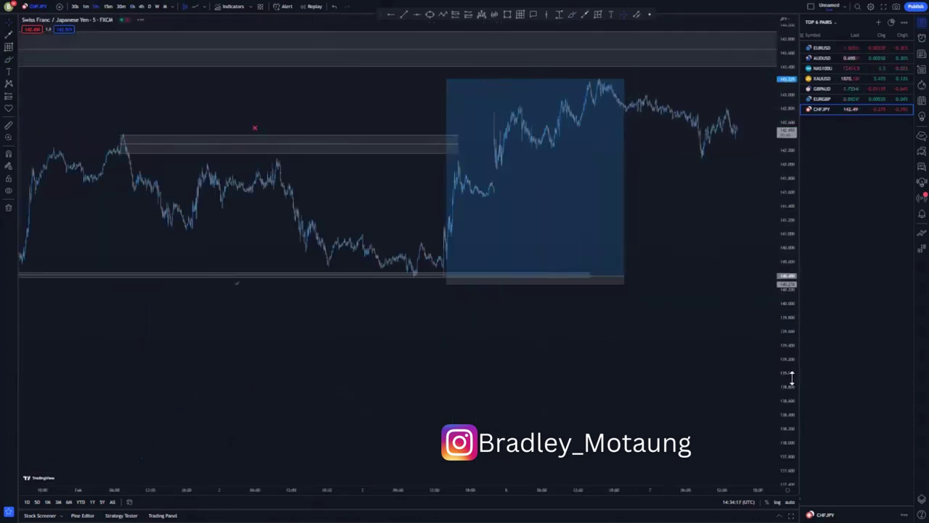
left_click_drag(790, 377, 790, 320)
left_click_drag(578, 369, 805, 363)
left_click_drag(435, 379, 651, 328)
scroll(646, 357, "up", 4)
left_click_drag(457, 365, 640, 348)
scroll(636, 349, "up", 4)
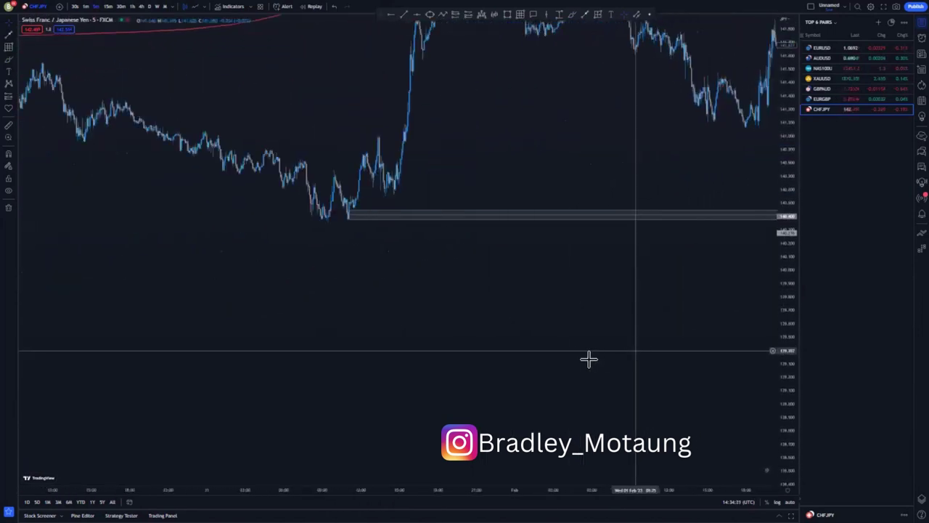
left_click_drag(796, 399, 797, 338)
left_click_drag(566, 334, 732, 380)
scroll(547, 382, "up", 5)
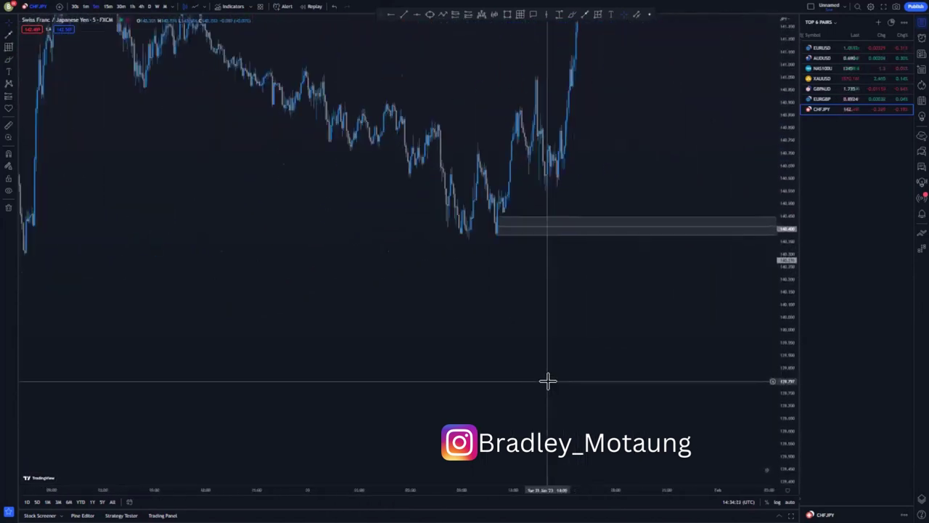
left_click_drag(487, 370, 618, 368)
scroll(617, 370, "up", 3)
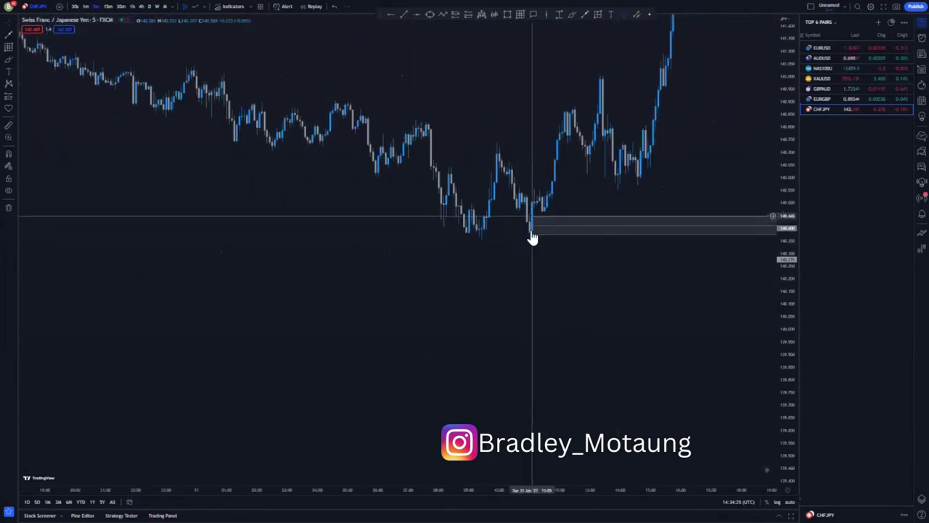
left_click_drag(543, 268, 533, 290)
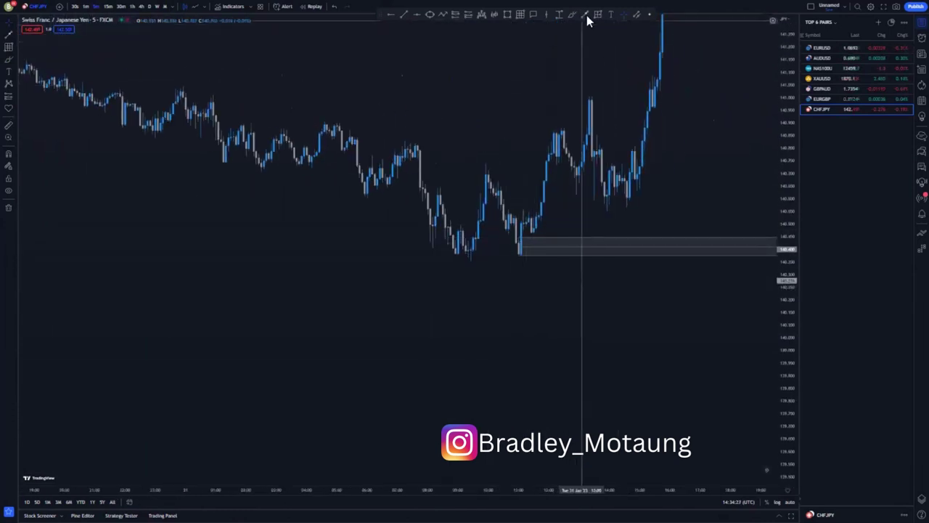
Draw a short horizontal left-pointing arrow just above the upper edge of the demand zone, near its starting candle.
left_click(561, 227)
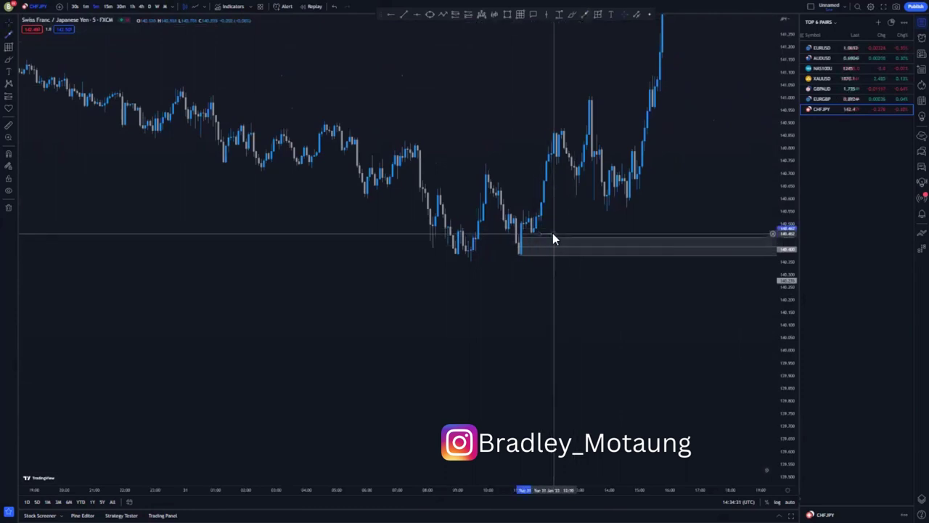
left_click_drag(552, 237, 555, 239)
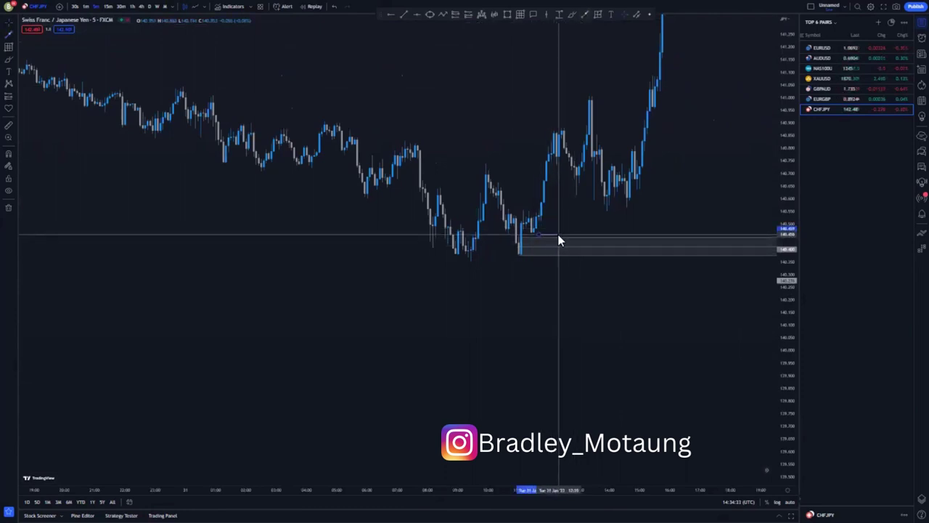
left_click(559, 243)
Apply the IMB TOP template to the short arrow and shift it slightly into the gap above the demand zone.
left_click(478, 22)
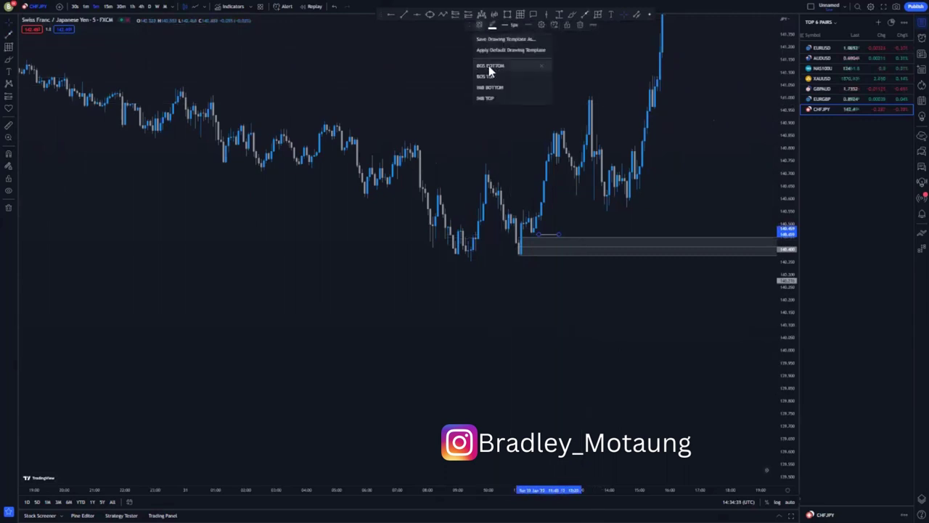
left_click(488, 95)
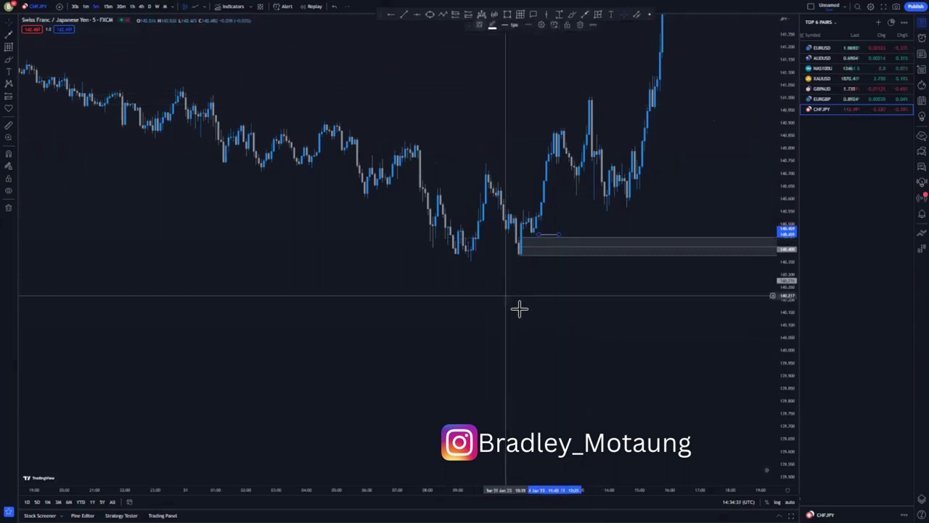
left_click(547, 234)
left_click_drag(556, 232, 561, 232)
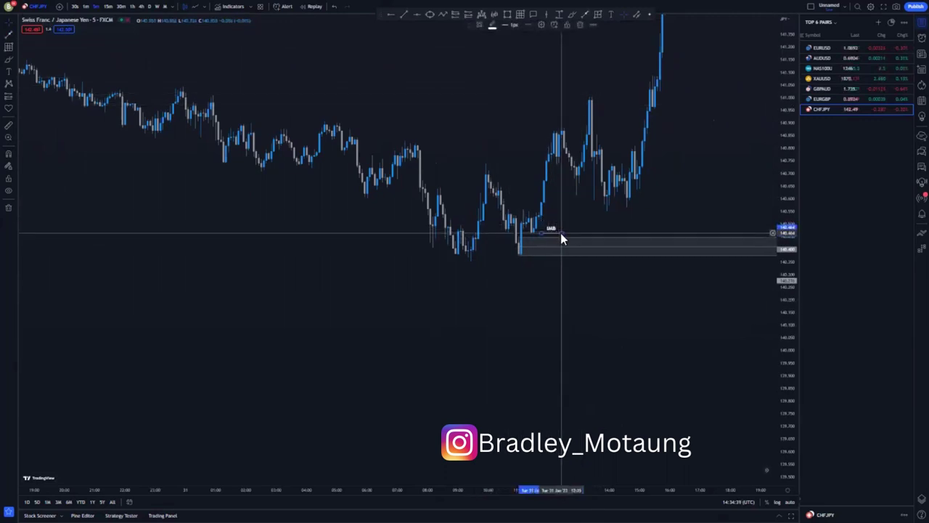
Follow the 5-minute price forward to its 3 February return to the demand zone and examine the reaction at the entry.
left_click_drag(527, 319, 220, 315)
left_click_drag(687, 326, 423, 307)
left_click_drag(711, 305, 483, 336)
scroll(673, 337, "right", 10)
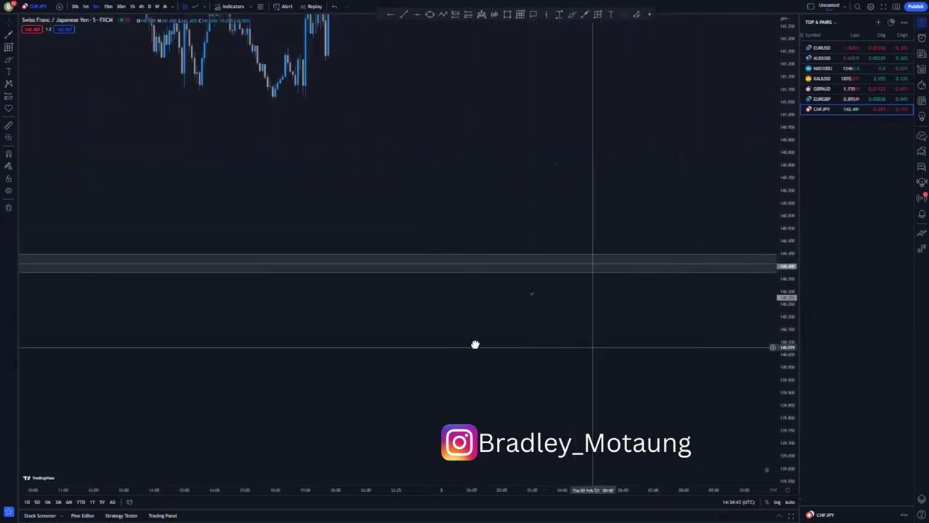
left_click_drag(579, 344, 501, 333)
left_click_drag(705, 338, 502, 324)
left_click_drag(755, 324, 479, 298)
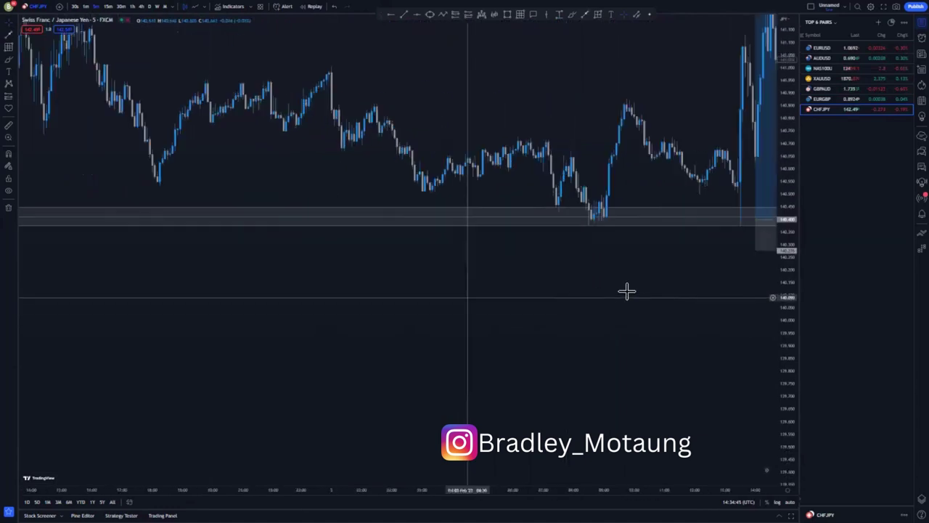
left_click_drag(674, 297, 483, 301)
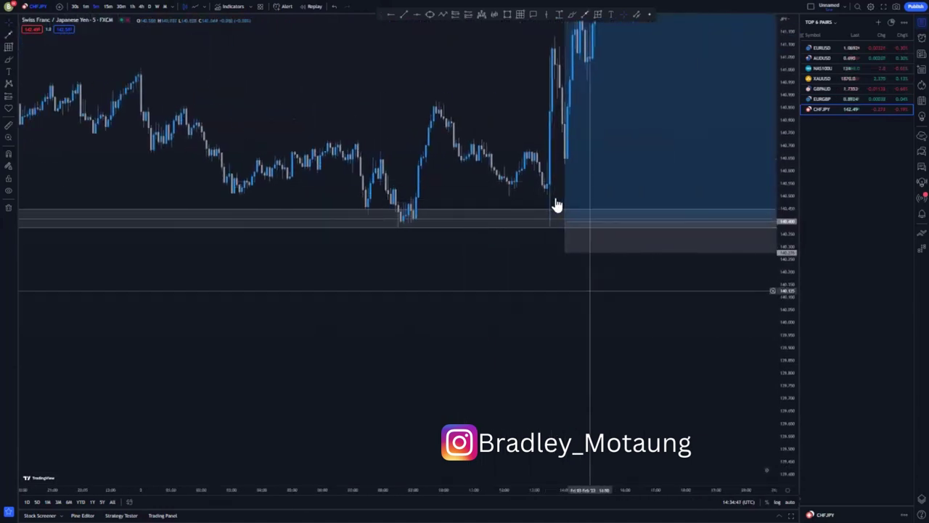
left_click_drag(573, 300, 533, 333)
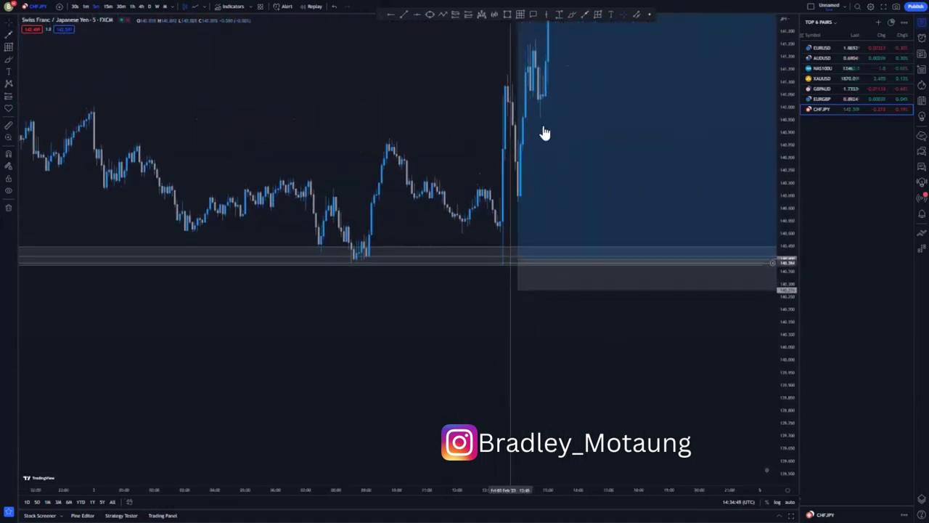
scroll(446, 235, "up", 5)
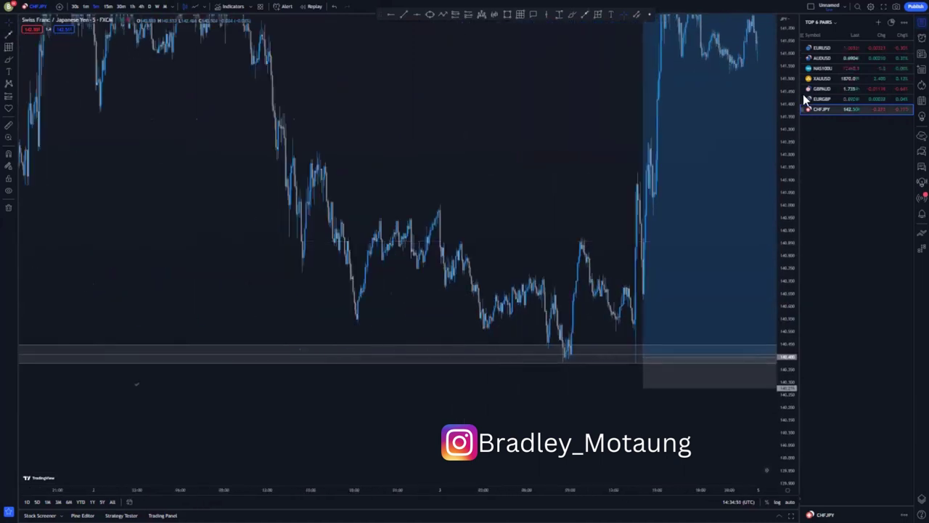
Review the rally through the long position and return the CHF/JPY chart to the 1-hour timeframe.
left_click_drag(790, 36, 787, 275)
left_click_drag(570, 137, 322, 165)
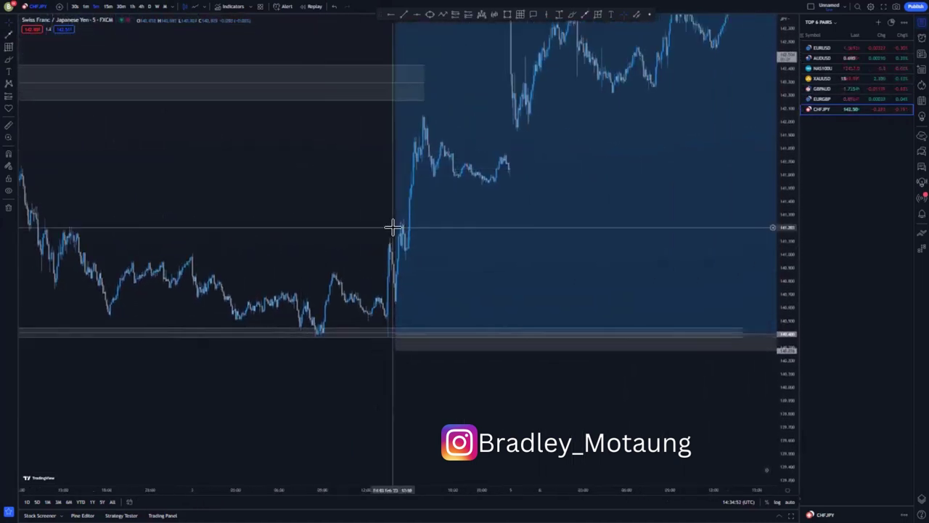
scroll(394, 226, "down", 4)
left_click(121, 7)
left_click(132, 7)
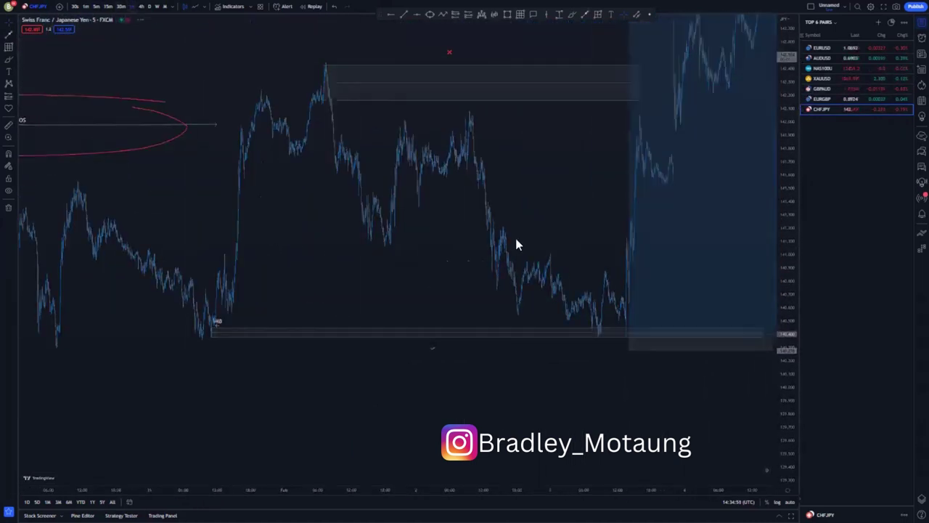
Examine the 1-hour CHF/JPY structure from the BOS level through the long position and up to the supply zone.
scroll(654, 186, "up", 3)
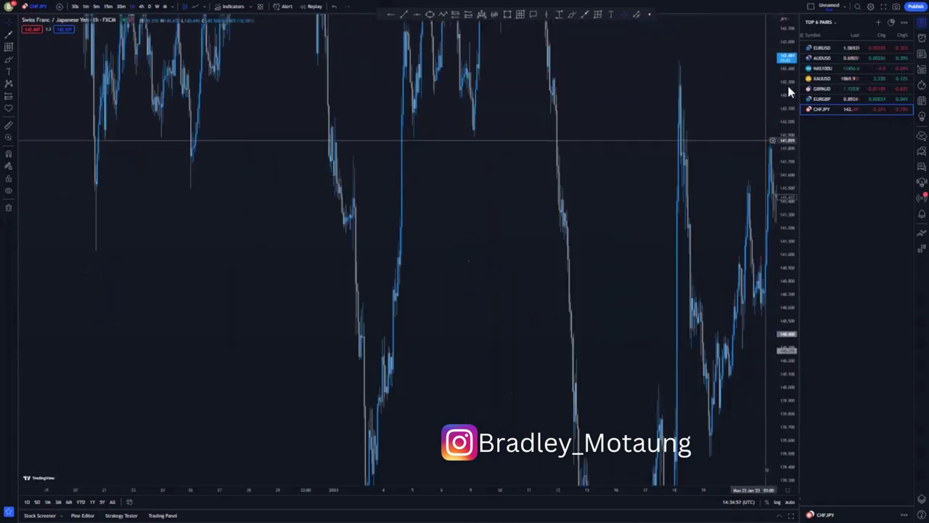
left_click_drag(577, 223, 312, 198)
left_click_drag(581, 323, 415, 308)
scroll(515, 137, "right", 2)
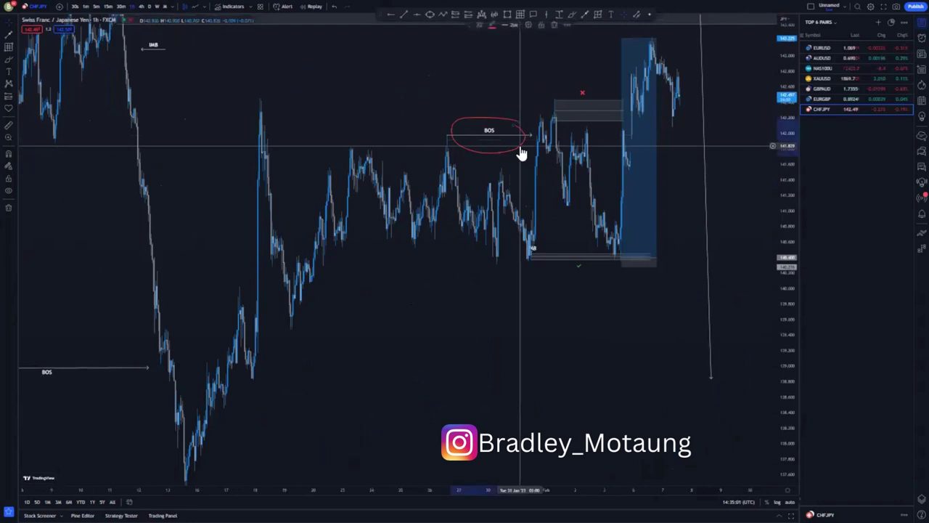
left_click_drag(789, 118, 789, 232)
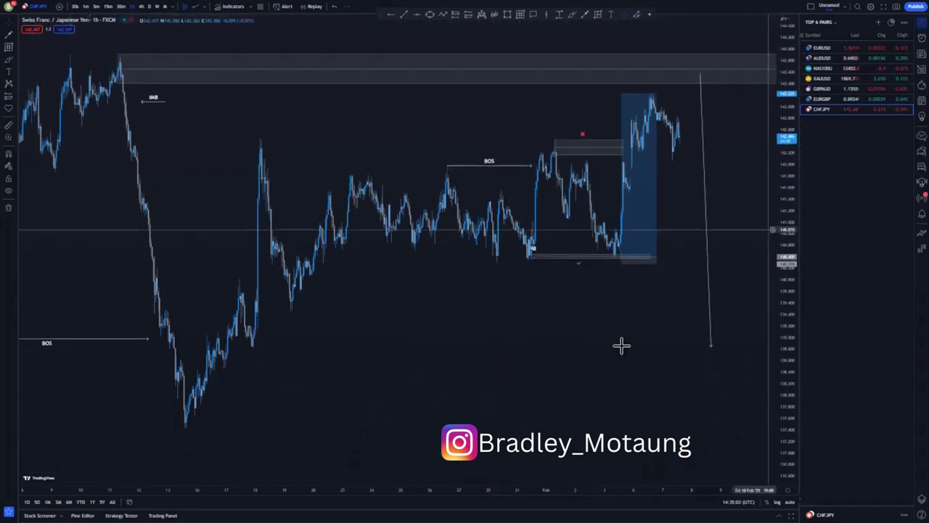
left_click_drag(582, 379, 578, 396)
Fine-tune the CHF/JPY long position's target to about 143.22, level with the recent swing high.
mouse_move(622, 111)
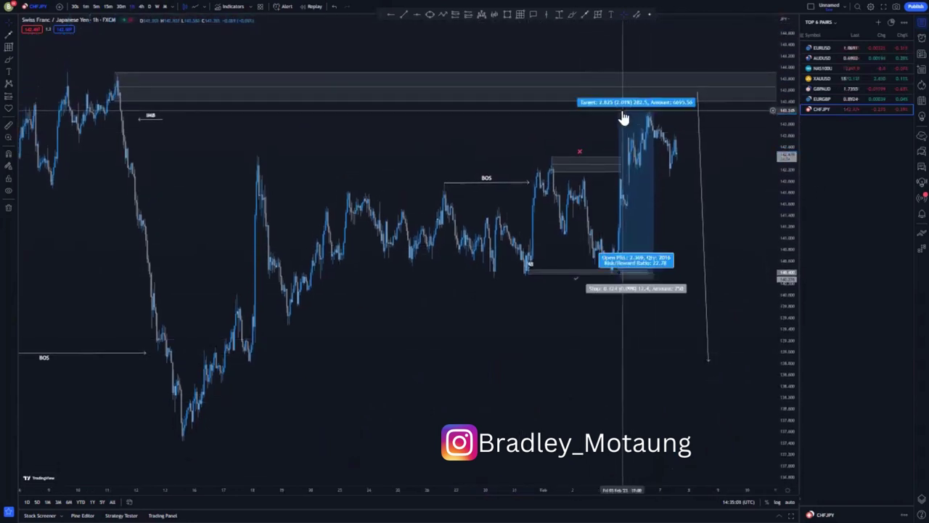
left_click_drag(621, 109, 621, 111)
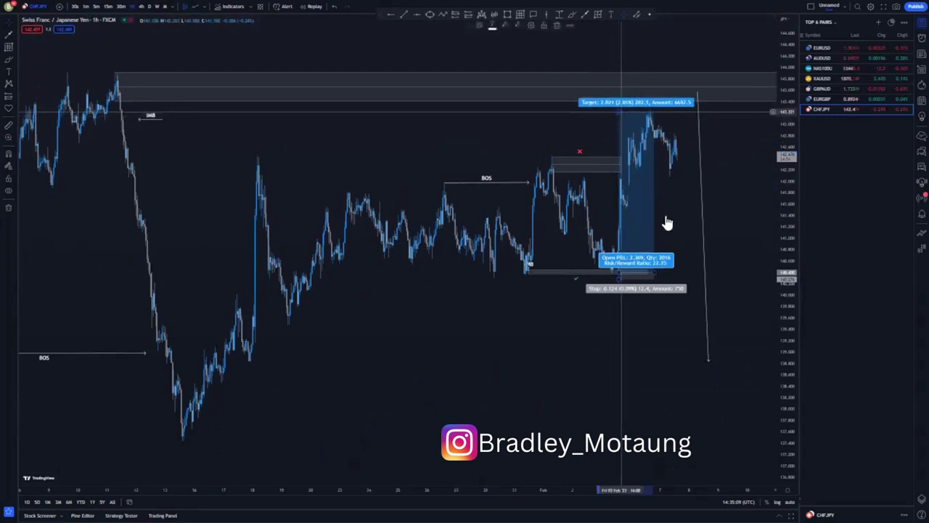
left_click_drag(791, 379, 791, 356)
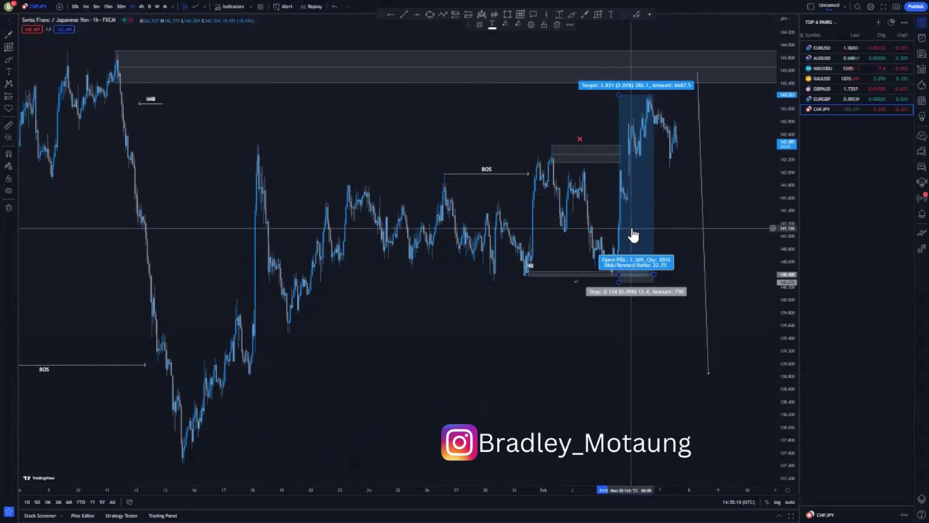
Open the GBP/AUD chart on the daily timeframe and examine the demand zone and the rally it started from.
left_click_drag(783, 87, 782, 138)
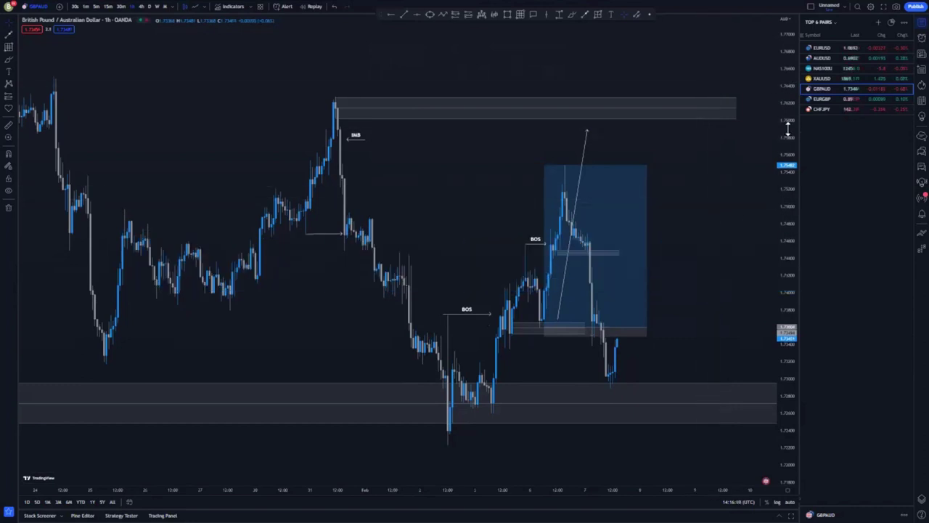
left_click_drag(788, 136, 755, 243)
scroll(697, 268, "up", 1)
scroll(697, 268, "up", 1)
left_click_drag(686, 236, 764, 174)
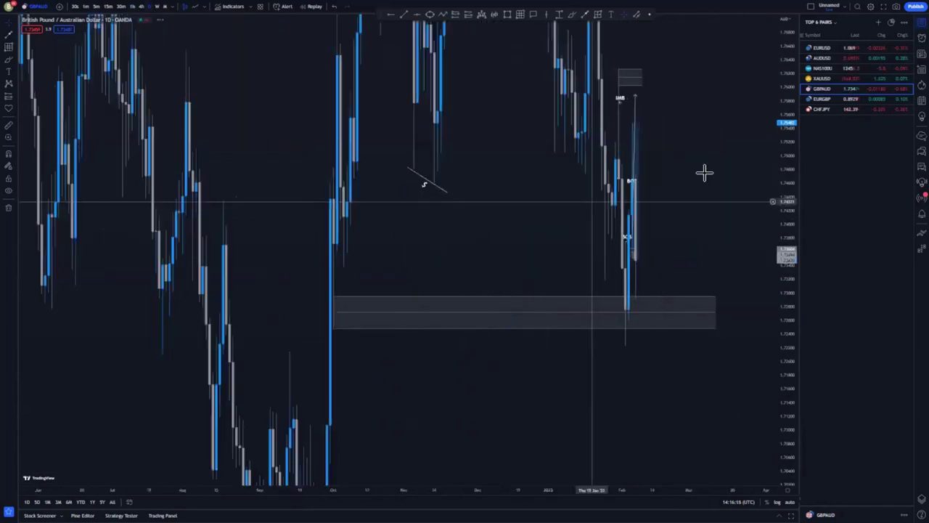
scroll(703, 172, "up", 1)
left_click_drag(789, 95, 786, 375)
left_click_drag(516, 344, 638, 292)
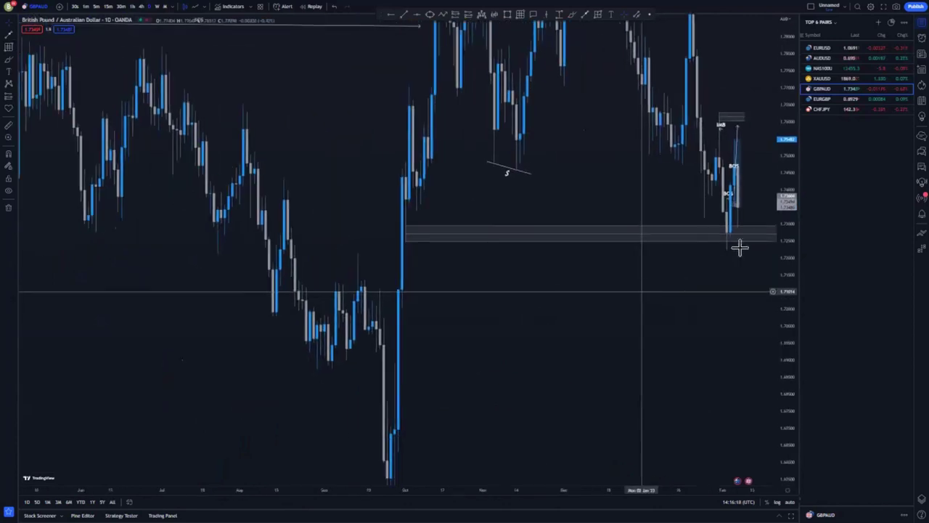
left_click_drag(787, 312, 786, 444)
scroll(577, 357, "down", 6)
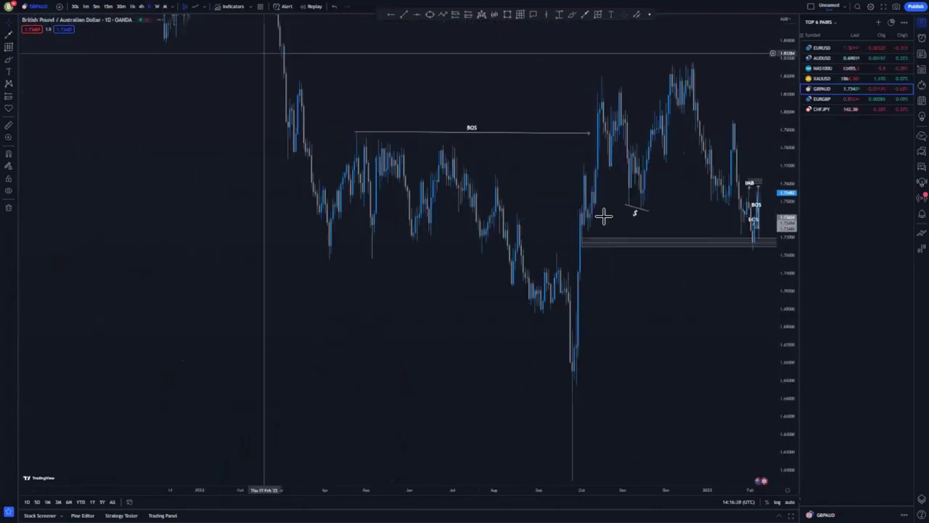
Change the GBP/AUD chart to the weekly timeframe and review the 2022 decline and the BOS level.
type("1W")
key("Return")
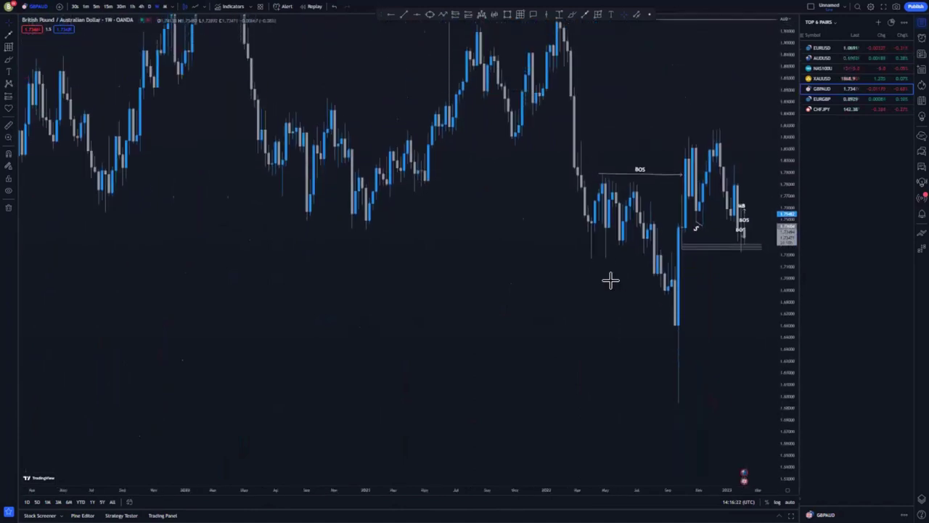
scroll(610, 280, "up", 3)
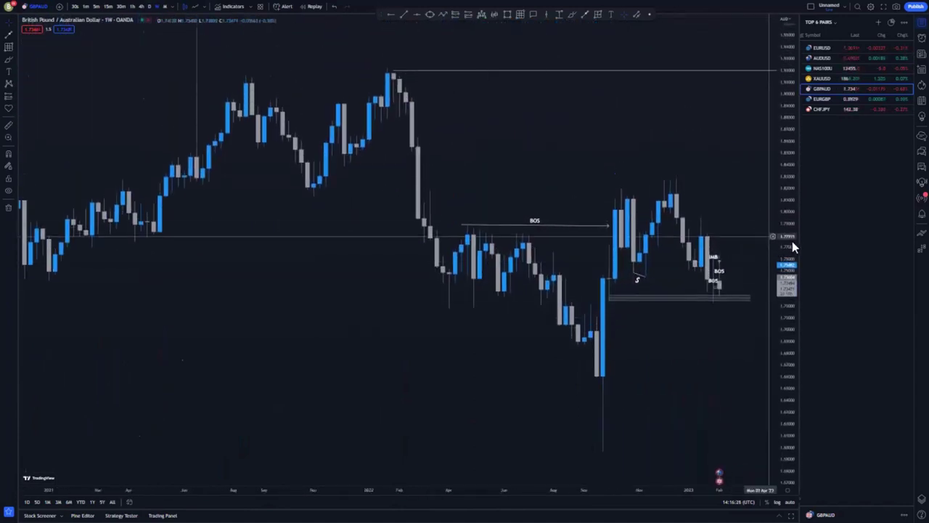
scroll(595, 234, "down", 3)
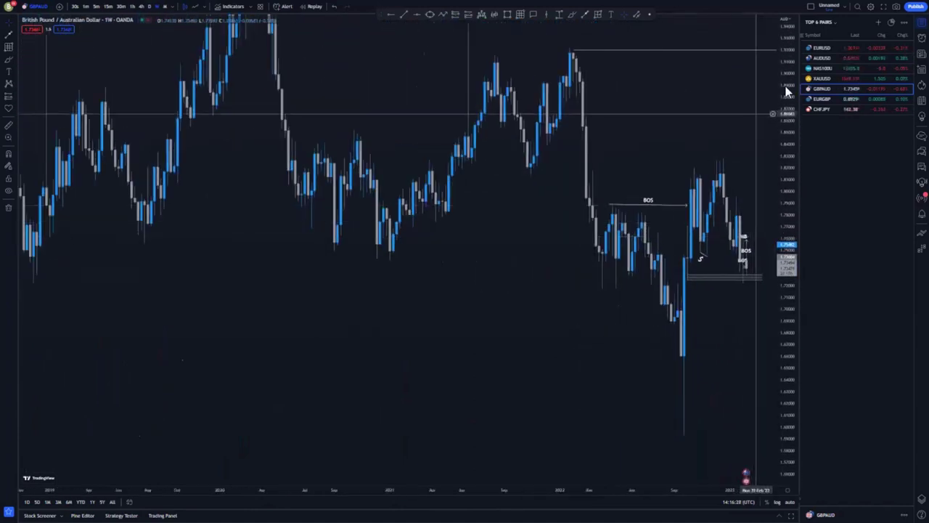
Trace the weekly downtrend from the early-2022 high with the brush and delete the stroke.
scroll(556, 249, "down", 4)
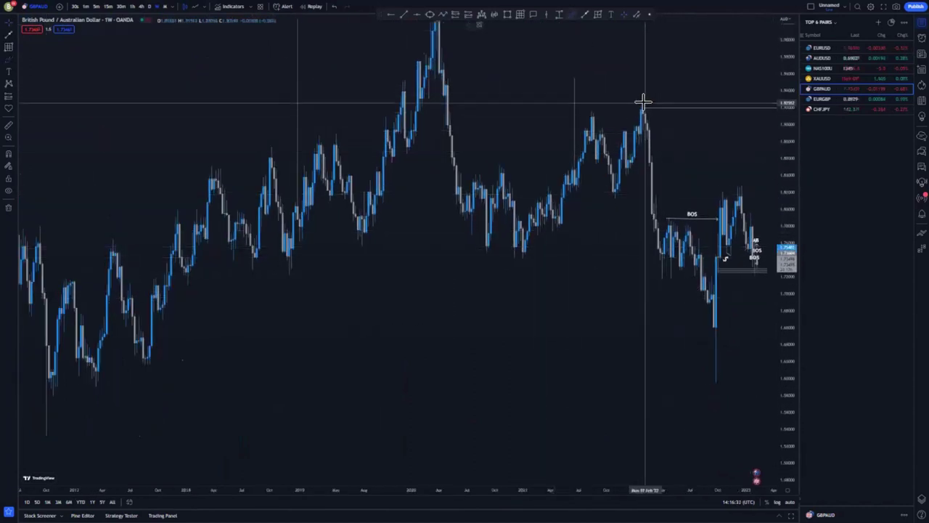
mouse_move(643, 104)
left_mouse_down()
mouse_move(481, 155)
mouse_move(585, 224)
left_mouse_up()
left_click(552, 25)
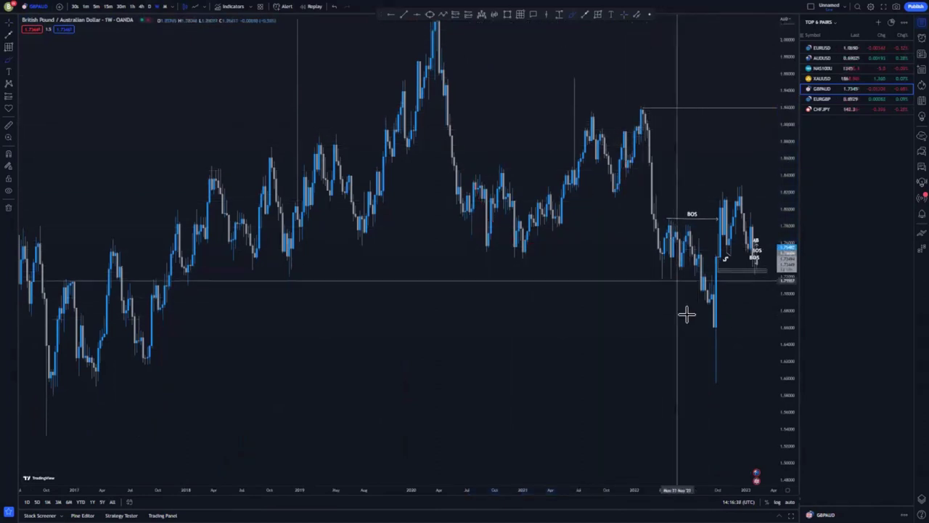
Handwrite a red LL under the weekly low and HH above the high that follows, and circle the BOS line.
scroll(518, 218, "up", 5)
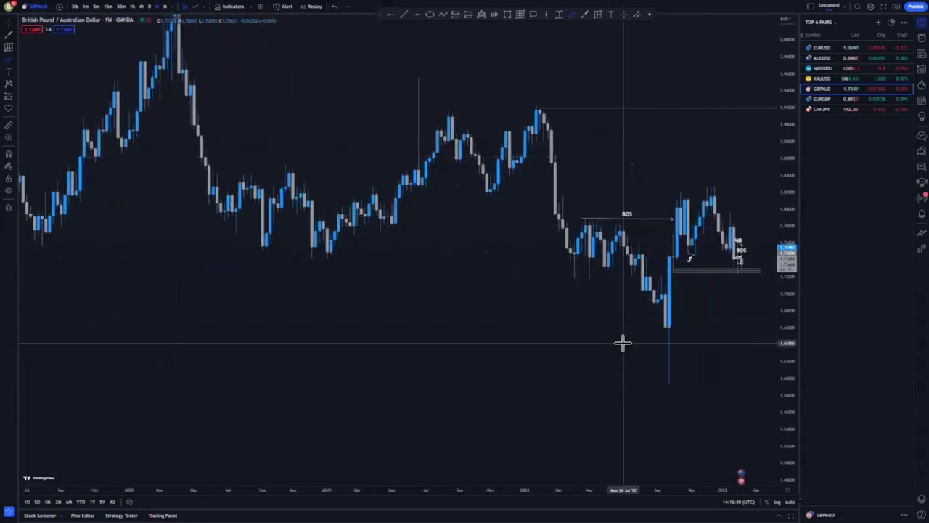
mouse_move(657, 377)
left_mouse_down()
mouse_move(676, 408)
mouse_move(697, 416)
left_mouse_up()
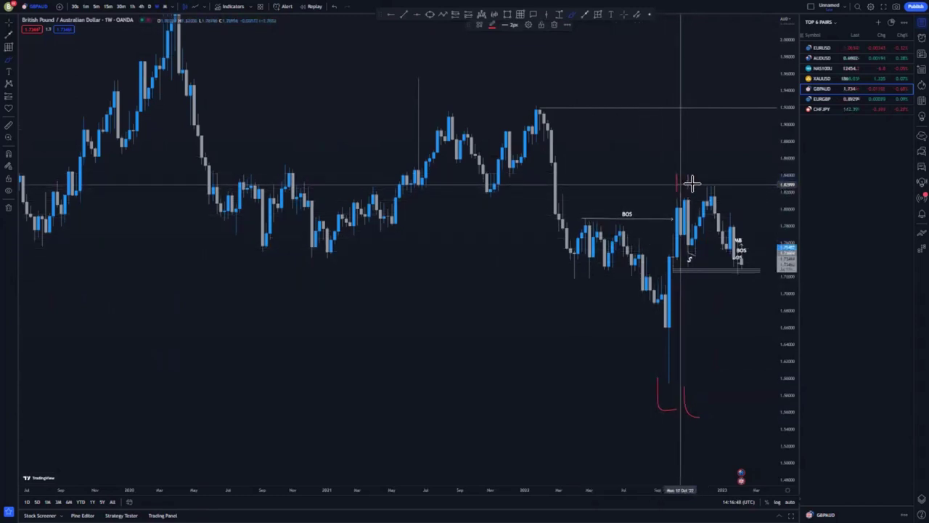
left_click_drag(690, 176, 691, 190)
mouse_move(573, 216)
left_mouse_down()
mouse_move(632, 238)
mouse_move(678, 210)
mouse_move(630, 200)
left_mouse_up()
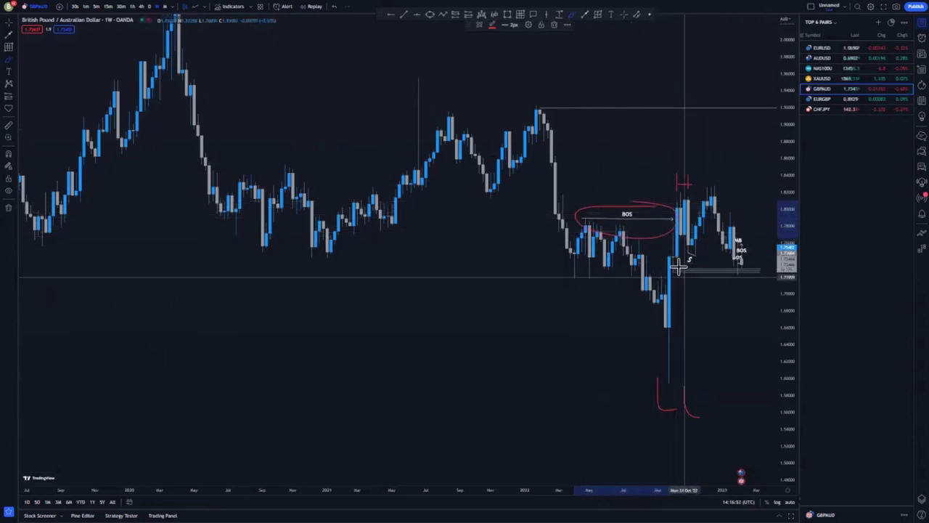
mouse_move(696, 171)
left_mouse_down()
mouse_move(700, 188)
mouse_move(707, 186)
left_mouse_up()
left_click_drag(695, 178, 708, 178)
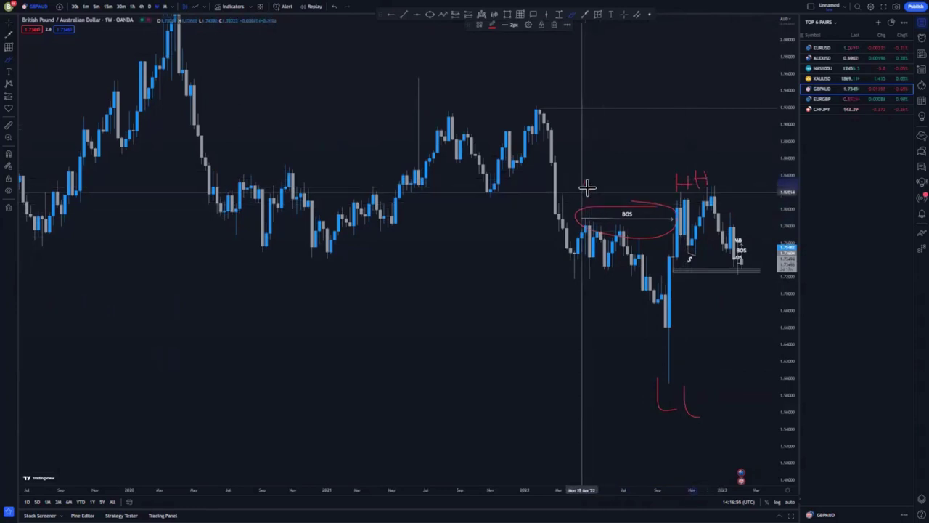
Handwrite LH above the circled BOS line and circle the LL label, clearing all brush marks from the weekly chart.
mouse_move(587, 180)
left_mouse_down()
mouse_move(597, 187)
mouse_move(590, 178)
left_mouse_up()
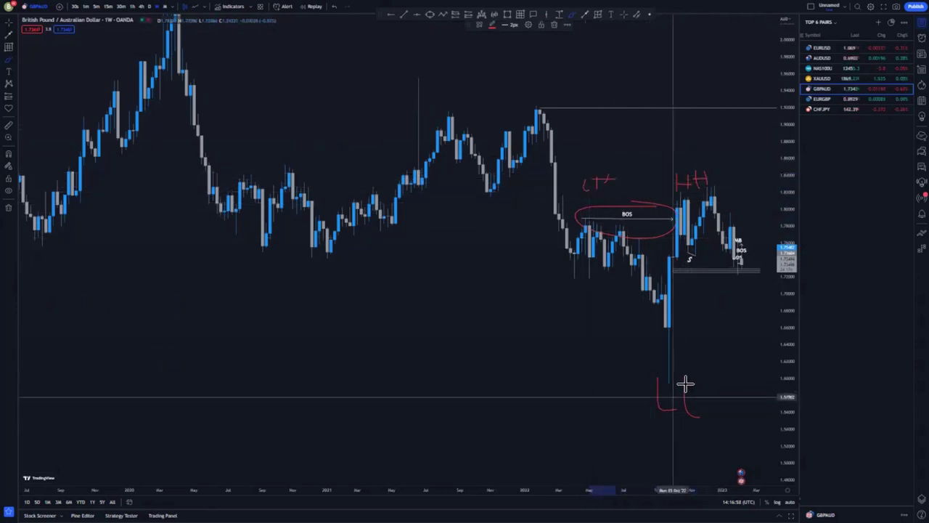
mouse_move(680, 371)
left_mouse_down()
mouse_move(674, 414)
mouse_move(682, 372)
left_mouse_up()
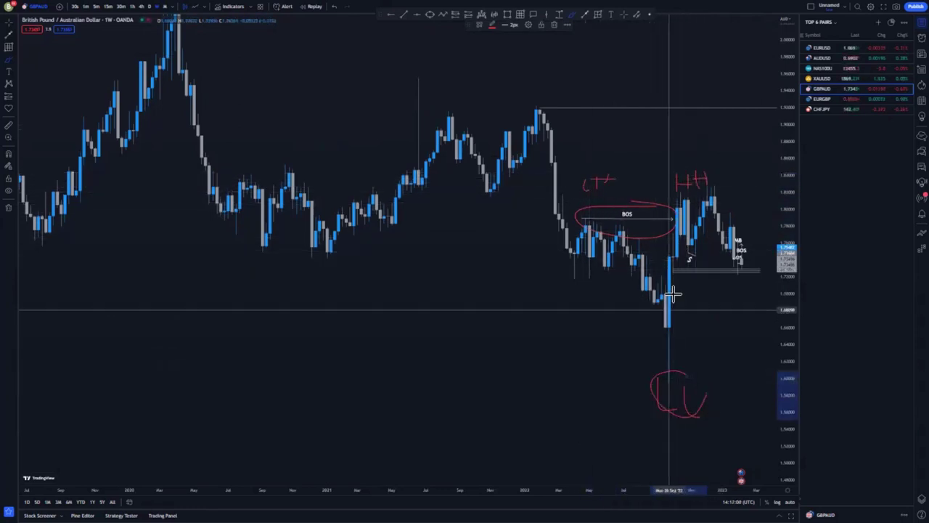
mouse_move(670, 296)
left_mouse_down()
mouse_move(687, 187)
mouse_move(674, 190)
mouse_move(690, 187)
left_mouse_up()
left_click_drag(675, 184, 705, 179)
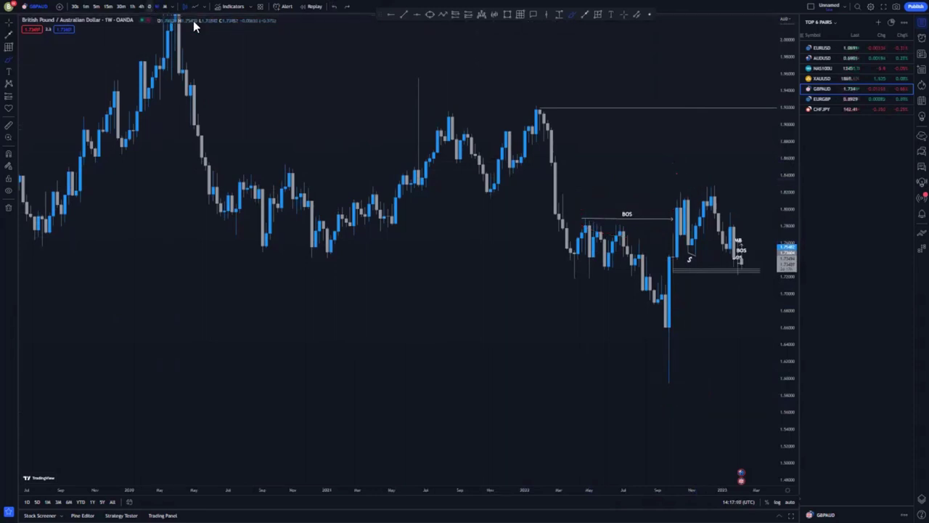
Return GBP/AUD to the daily timeframe and review the rally from the low through the BOS level.
left_click(150, 6)
scroll(647, 291, "down", 4)
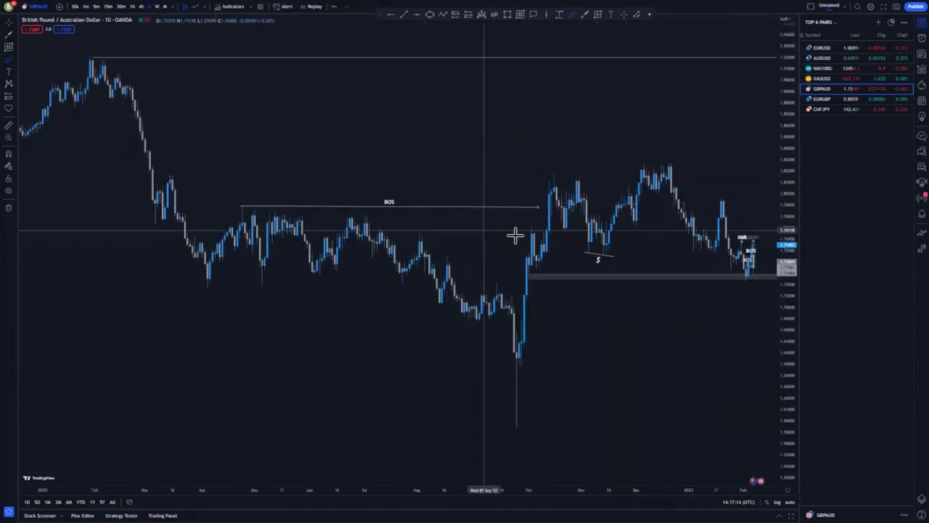
scroll(514, 235, "up", 2)
scroll(515, 235, "up", 3)
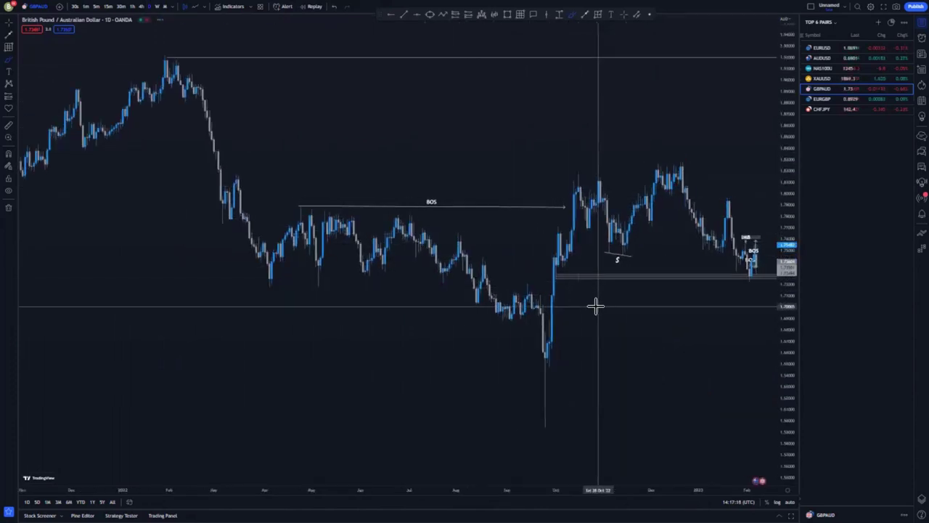
Draw a short horizontal left-pointing arrow just above the start of the daily demand zone.
left_click_drag(553, 312, 537, 265)
left_click(553, 310)
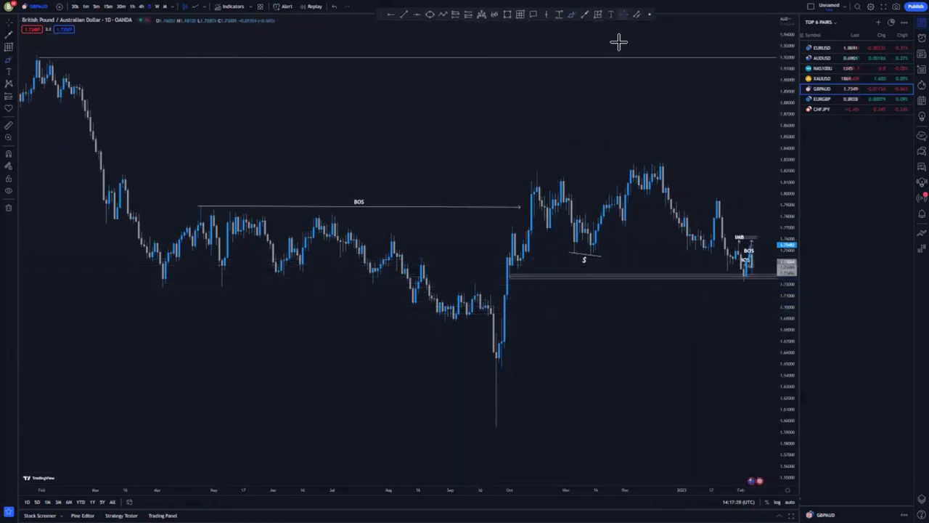
left_click_drag(570, 332, 504, 301)
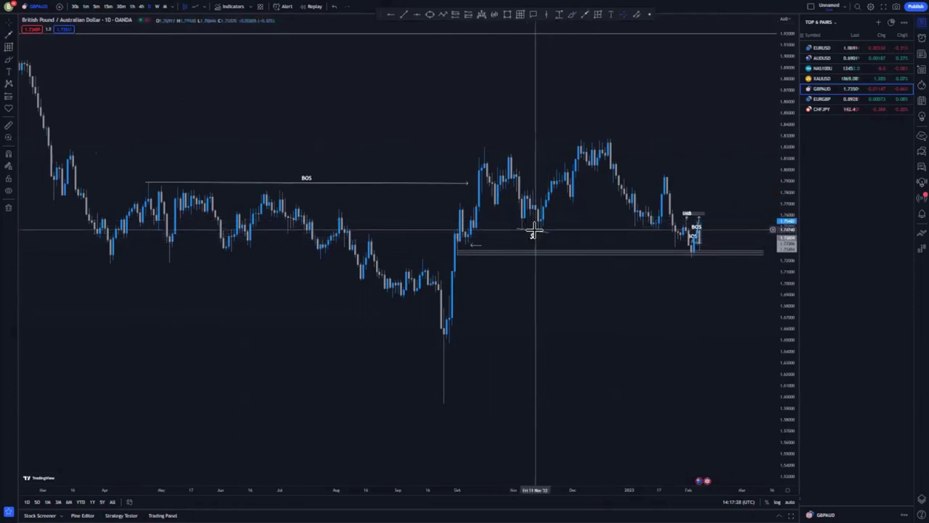
Follow the daily price from the $ liquidity line forward to its February return to the demand zone.
scroll(606, 346, "down", 1)
left_click_drag(645, 340, 538, 319)
scroll(578, 333, "up", 2)
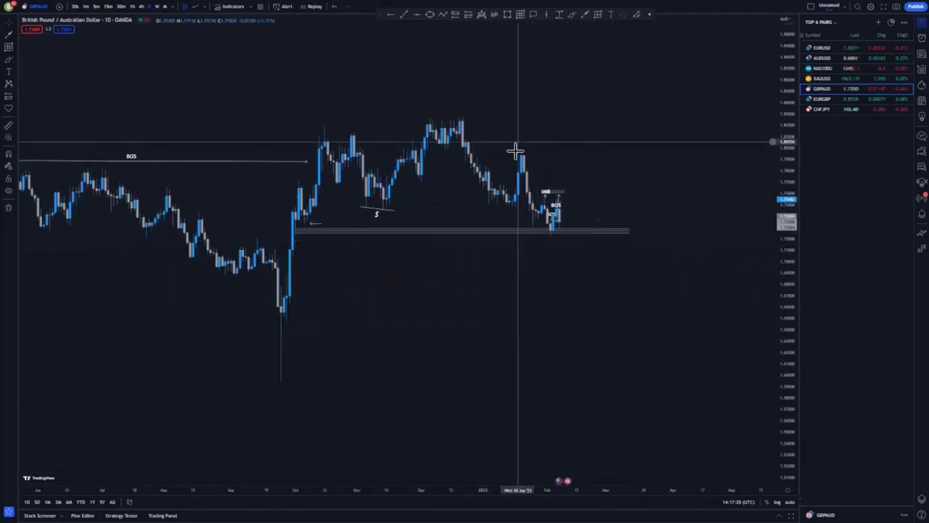
scroll(419, 222, "down", 2)
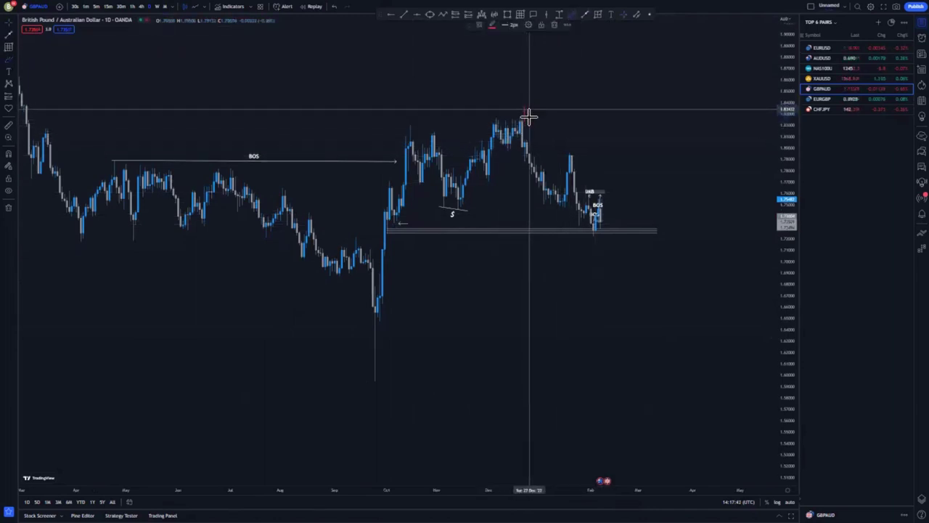
Mark the December high and the area beneath it with red brush strokes, undoing them.
left_click_drag(529, 111, 529, 120)
left_click_drag(533, 110, 533, 119)
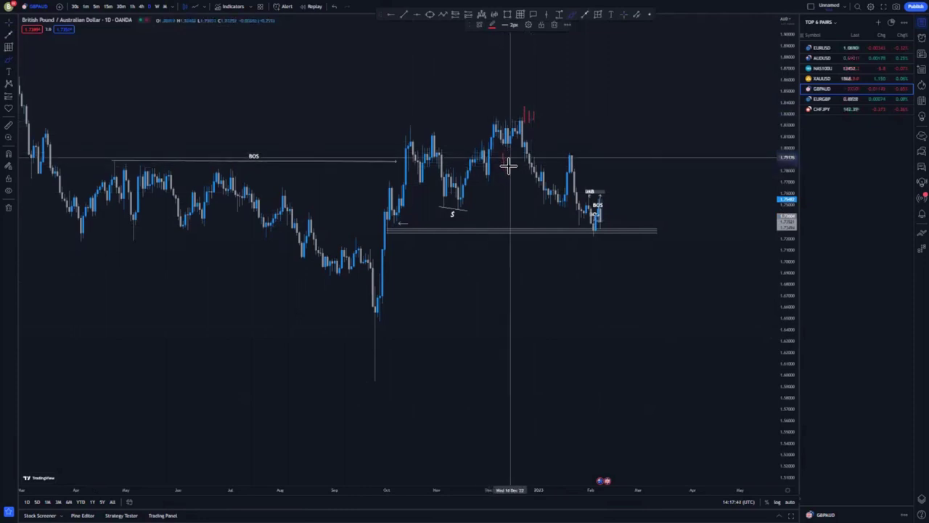
left_click_drag(508, 166, 524, 169)
scroll(632, 239, "up", 3)
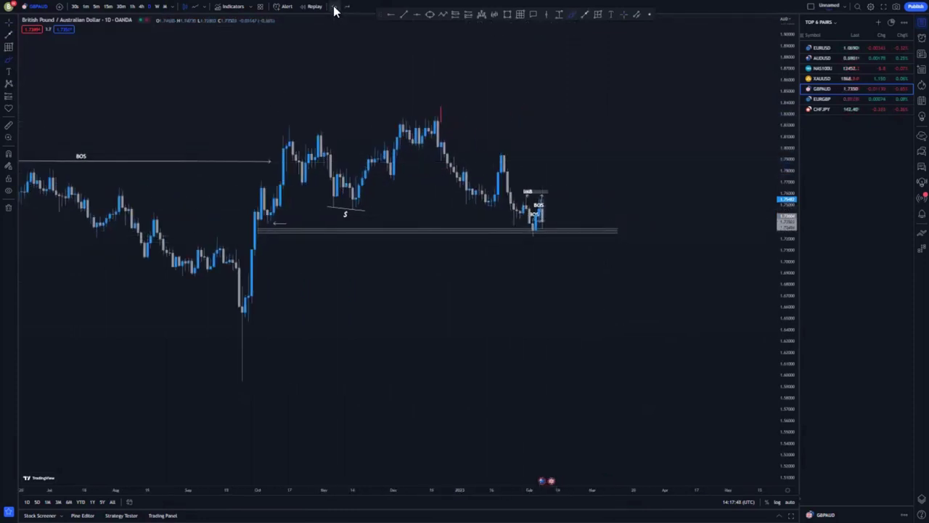
Change GBP/AUD to the 4-hour timeframe and examine the BOS and IMB markings between the demand zone and the supply zone.
left_click(141, 8)
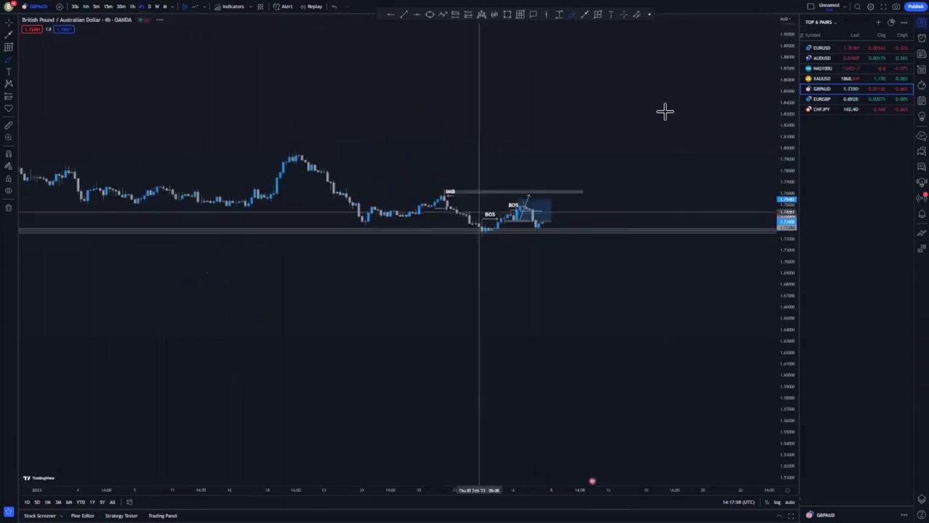
left_click_drag(786, 402, 780, 200)
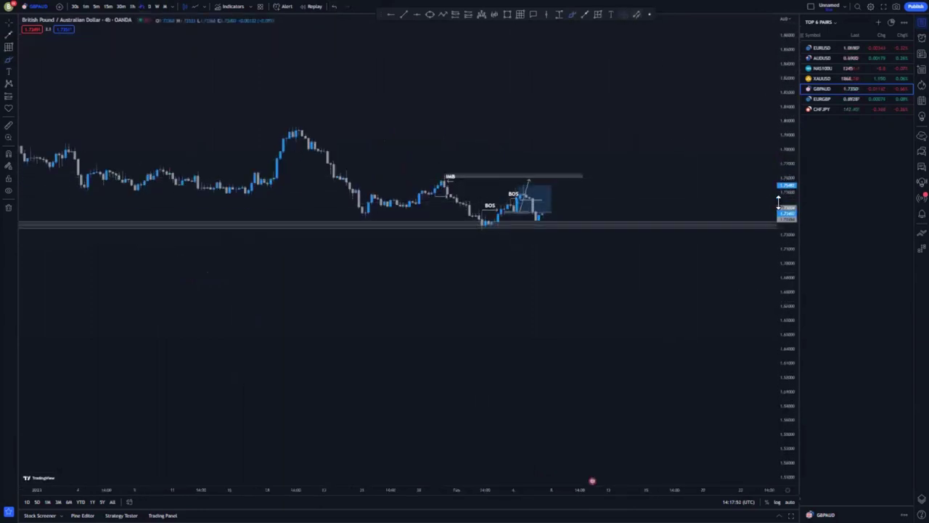
left_click_drag(574, 346, 590, 405)
left_click_drag(782, 396, 780, 319)
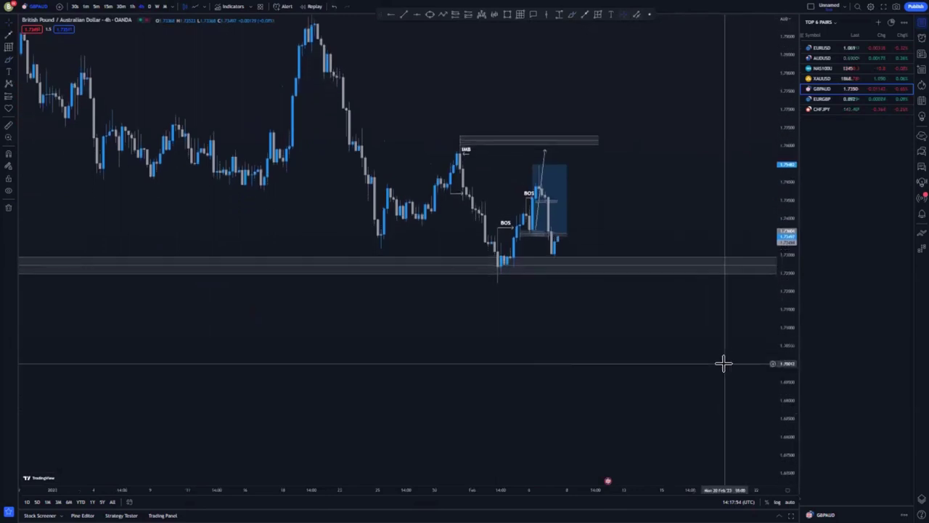
scroll(653, 364, "up", 2)
left_click_drag(496, 365, 629, 366)
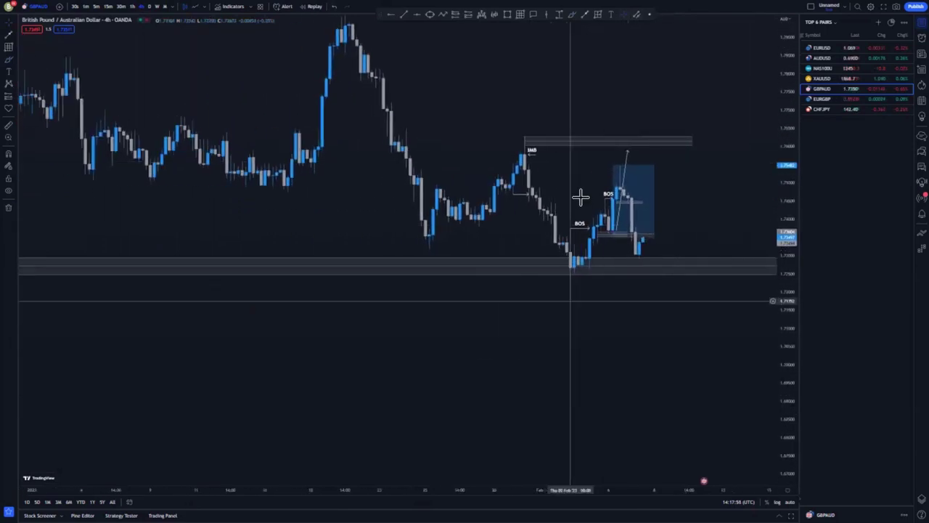
scroll(537, 207, "up", 2)
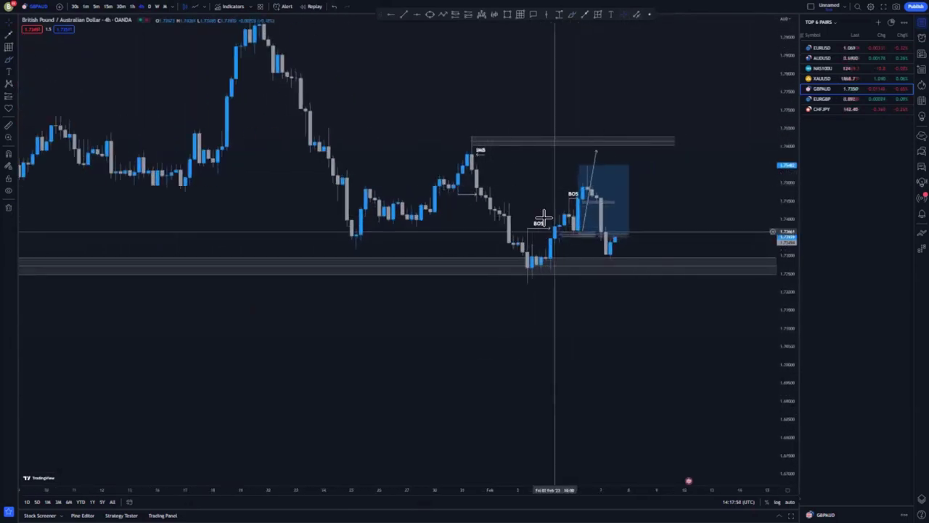
Change GBP/AUD to the 1-hour timeframe and examine the BOS markings and the small demand zone beneath the long position.
scroll(617, 305, "up", 1)
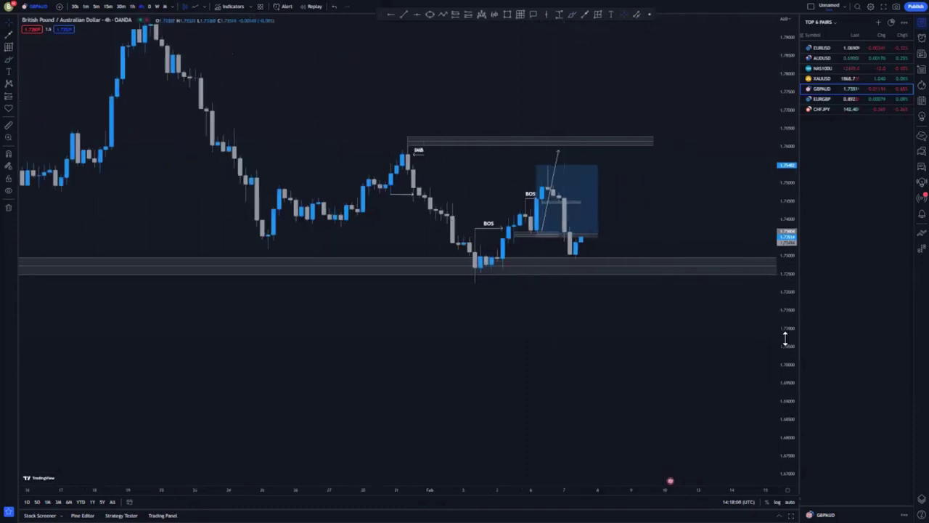
left_click_drag(784, 337, 759, 245)
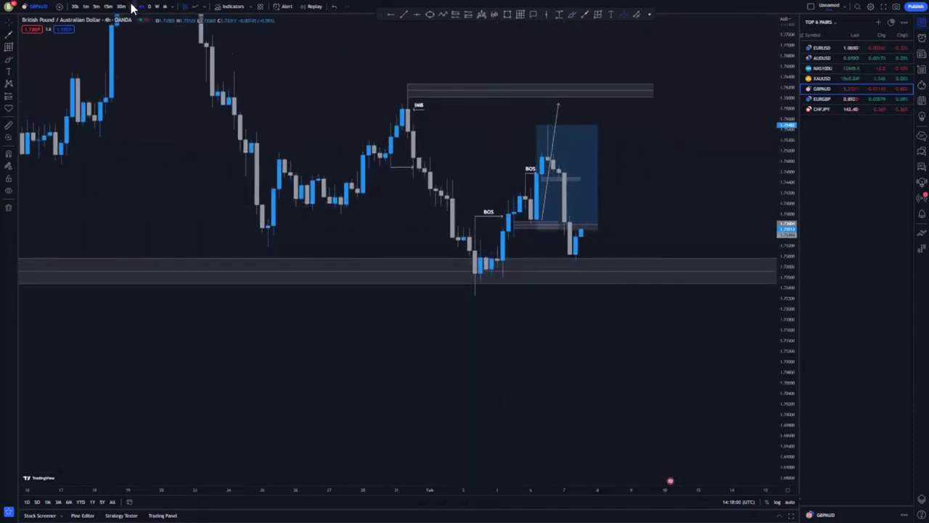
type("1h")
key("Return")
left_click_drag(786, 389, 768, 203)
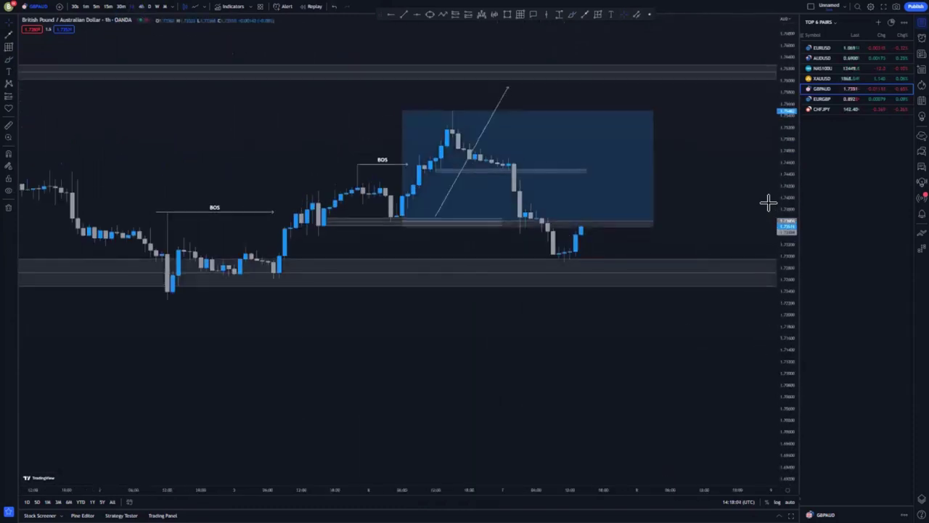
scroll(742, 400, "down", 5)
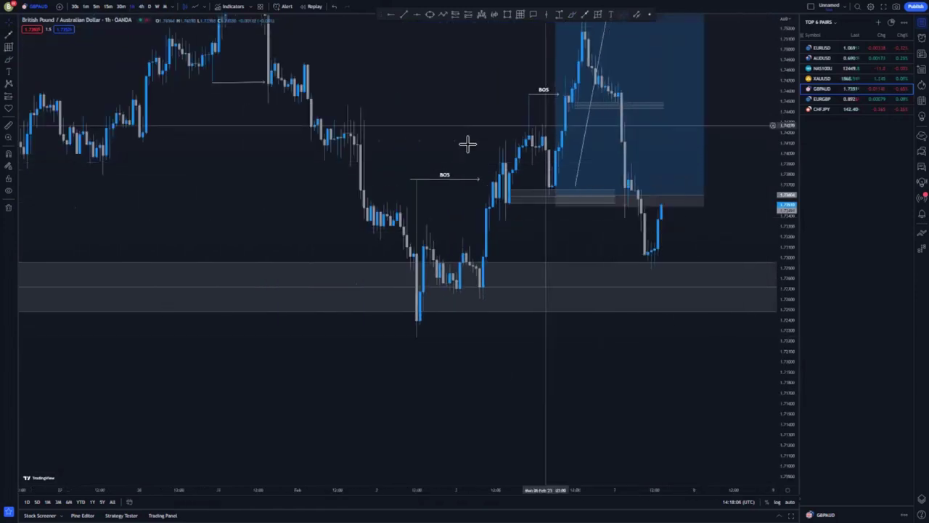
left_click_drag(545, 234, 538, 301)
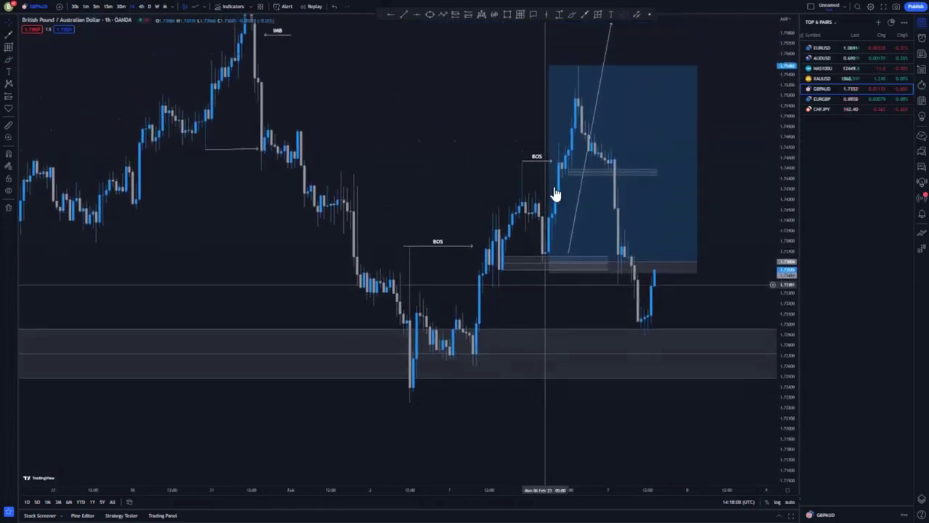
scroll(527, 234, "right", 1)
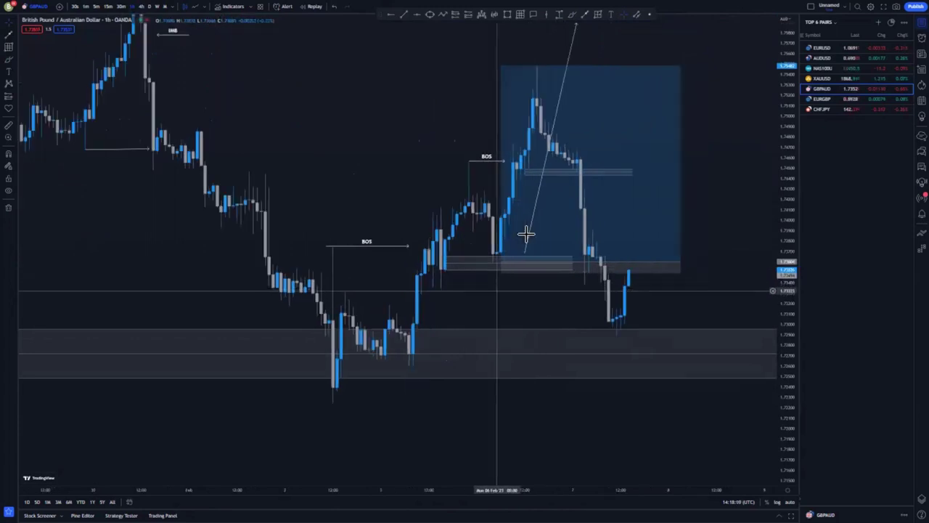
scroll(540, 235, "left", 2)
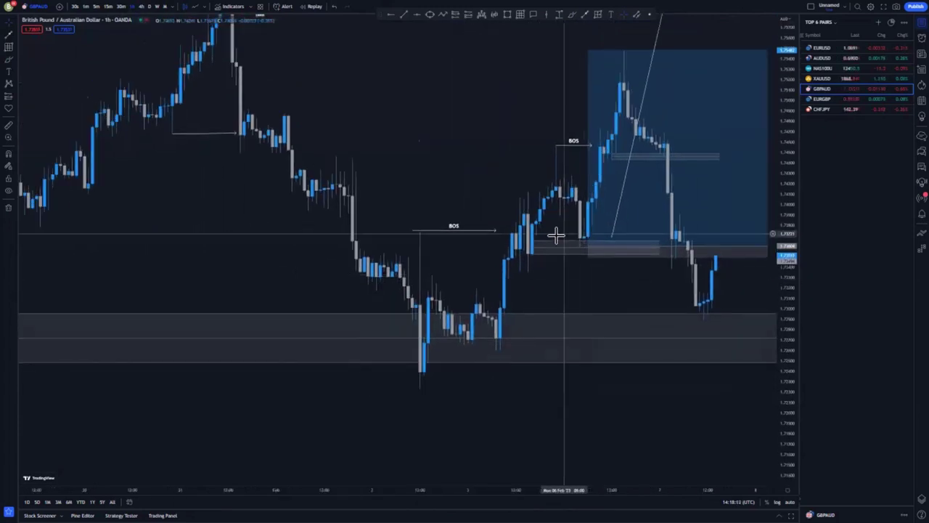
Change GBP/AUD to the 15-minute timeframe and examine the long entry at the small demand zone.
left_click(109, 6)
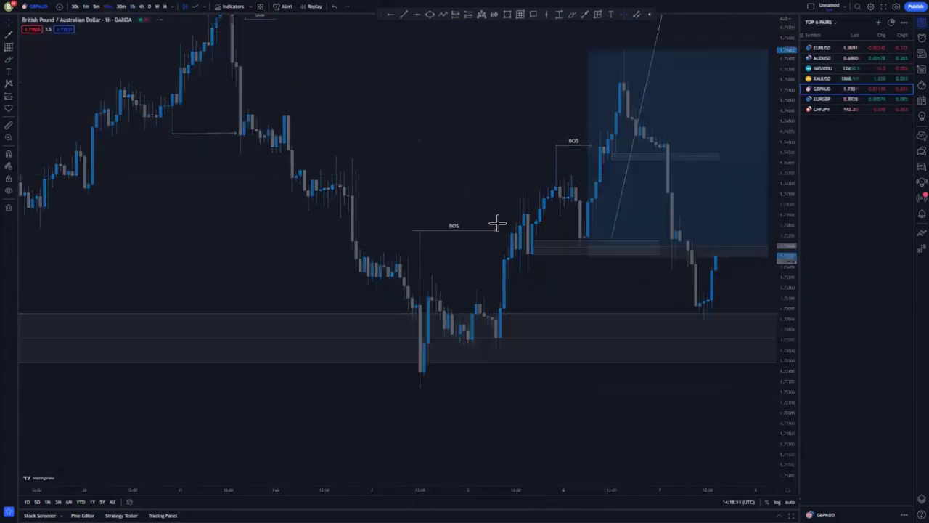
scroll(574, 307, "down", 4)
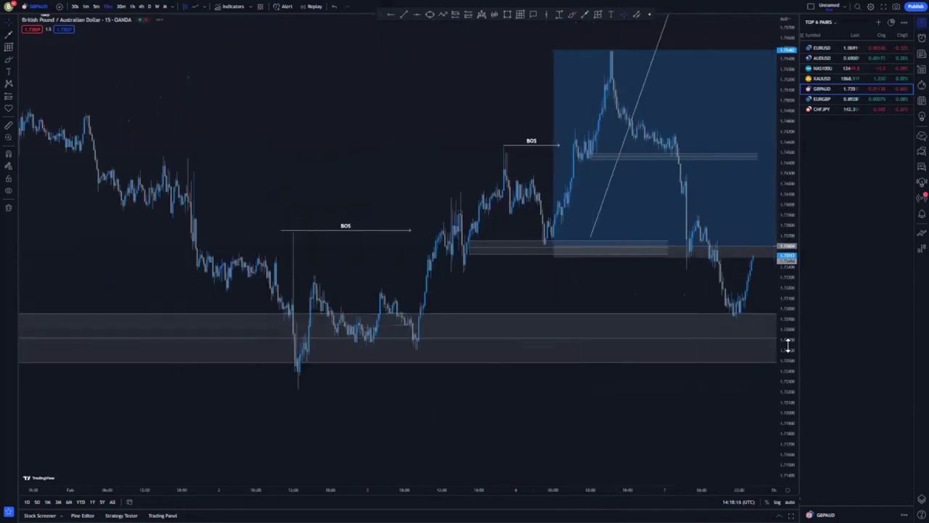
left_click_drag(789, 341, 779, 267)
left_click_drag(547, 299, 554, 319)
scroll(553, 319, "up", 2)
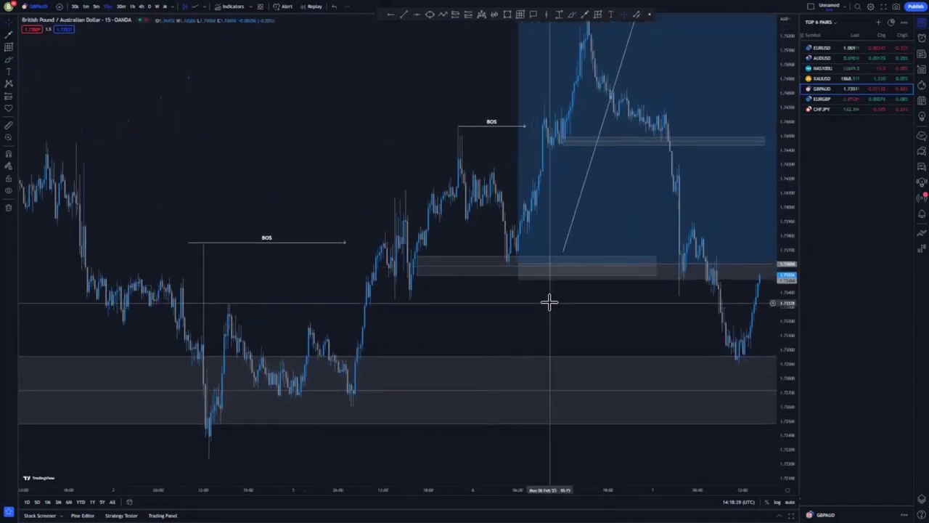
left_click_drag(538, 302, 525, 300)
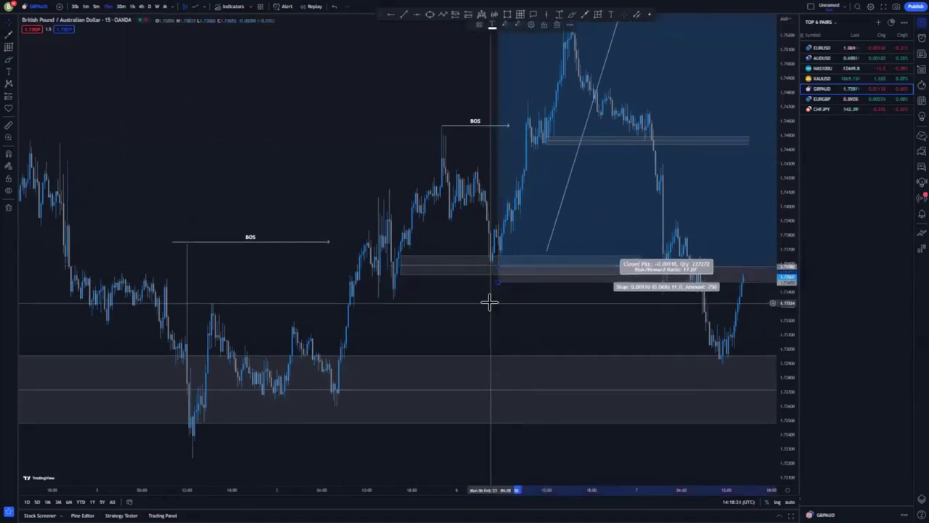
Lower the long position's stop loss beneath the small demand zone, about 0.0025 below entry.
left_click_drag(490, 303, 494, 276)
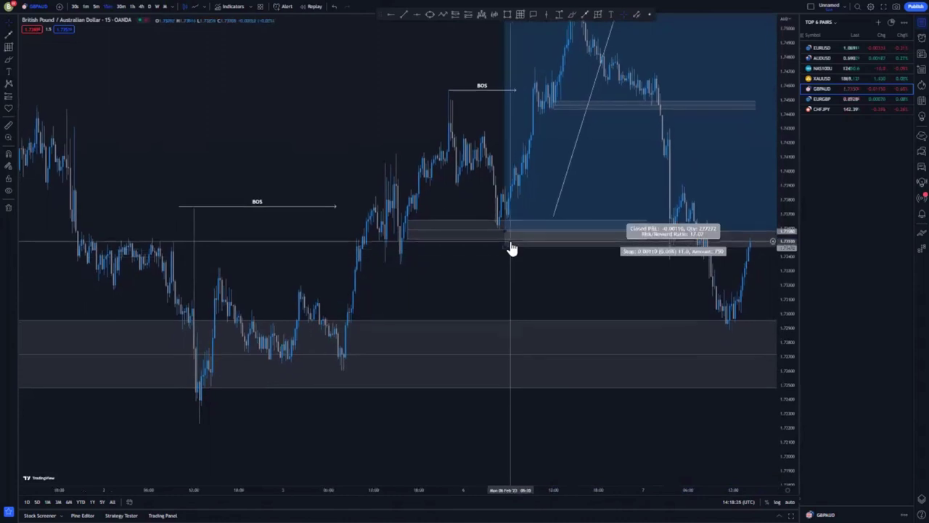
left_click_drag(510, 245, 511, 269)
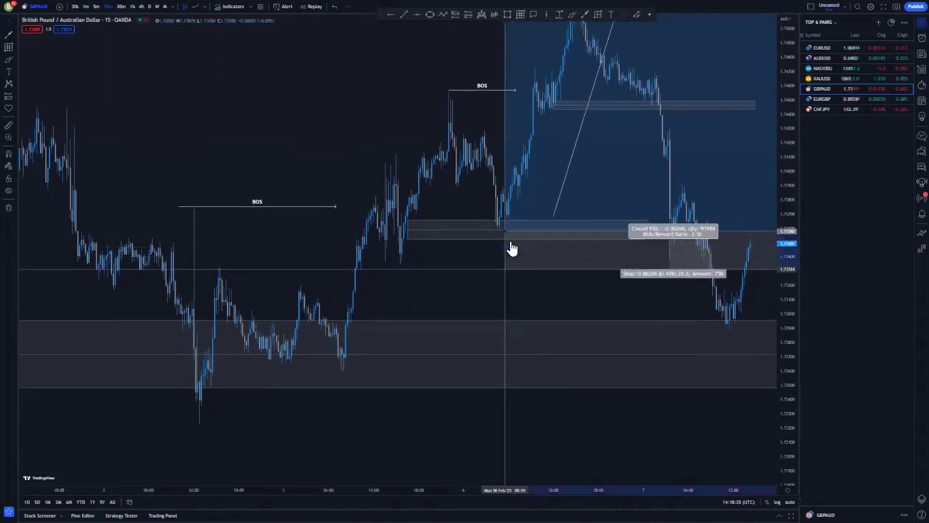
left_click_drag(548, 305, 389, 378)
scroll(405, 376, "down", 6)
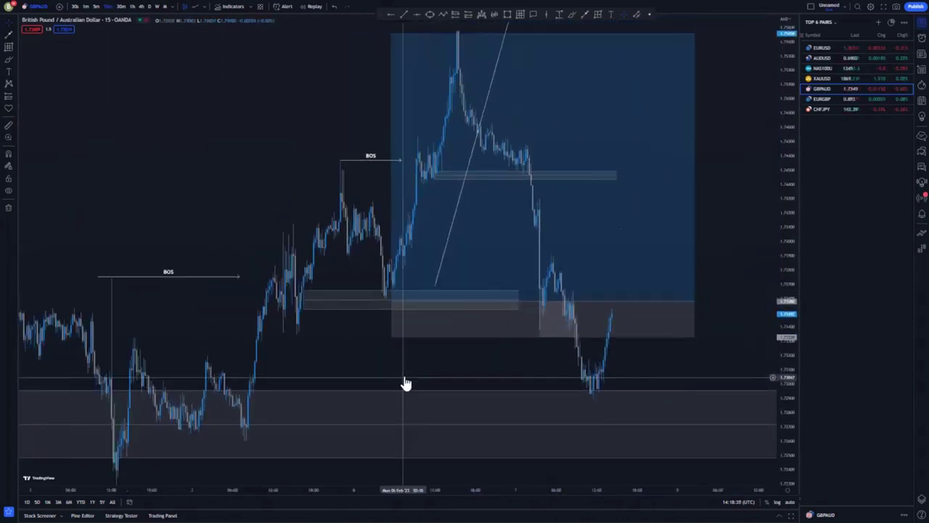
Raise the long position's target to the lower edge of the upper supply zone, about 0.0245 above entry.
left_click_drag(778, 186, 776, 312)
left_click_drag(496, 142, 494, 190)
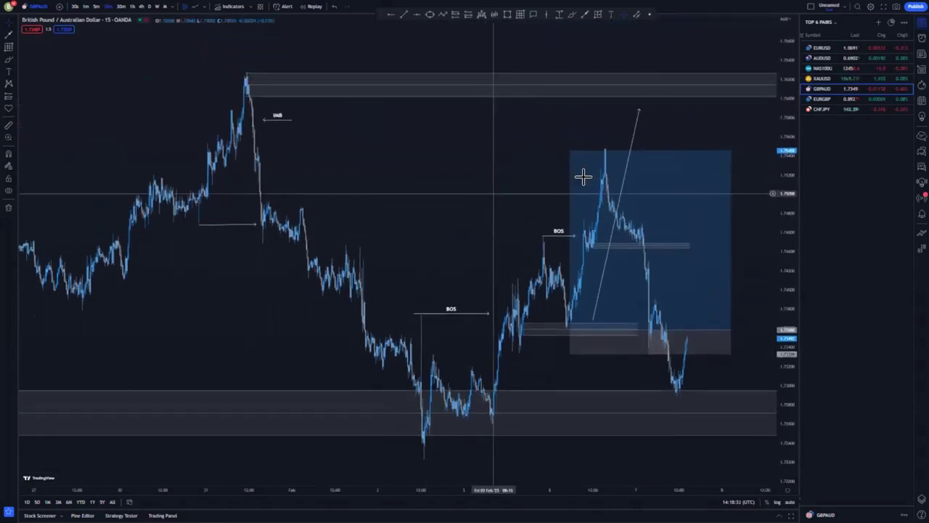
left_click_drag(571, 153, 571, 103)
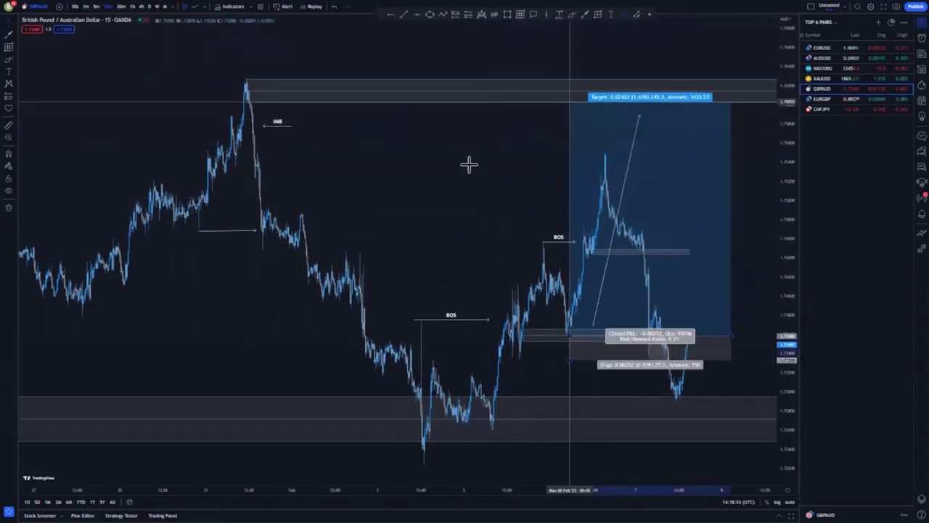
left_click_drag(543, 141, 616, 106)
scroll(589, 180, "up", 5)
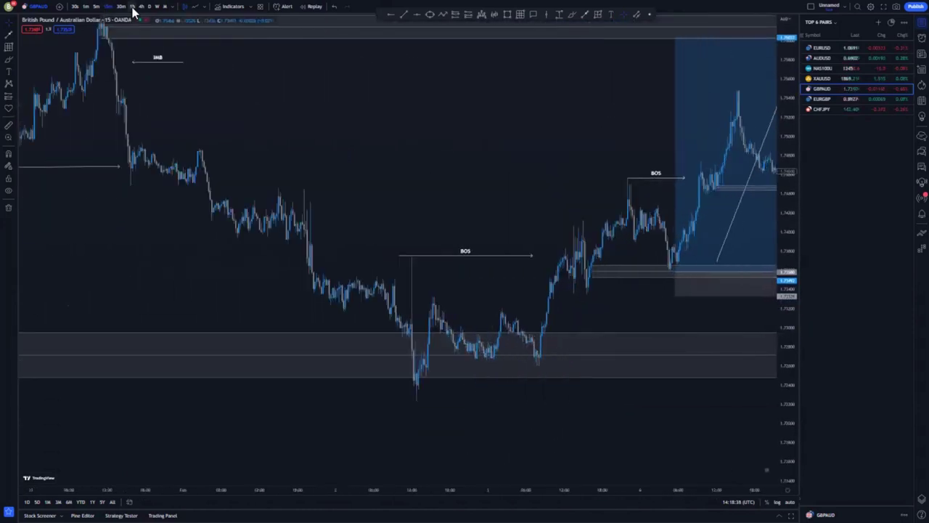
On the 1-hour timeframe, draw a zone with a midline over the imbalance below IMB, from 31 January to 7 February.
scroll(348, 182, "up", 3)
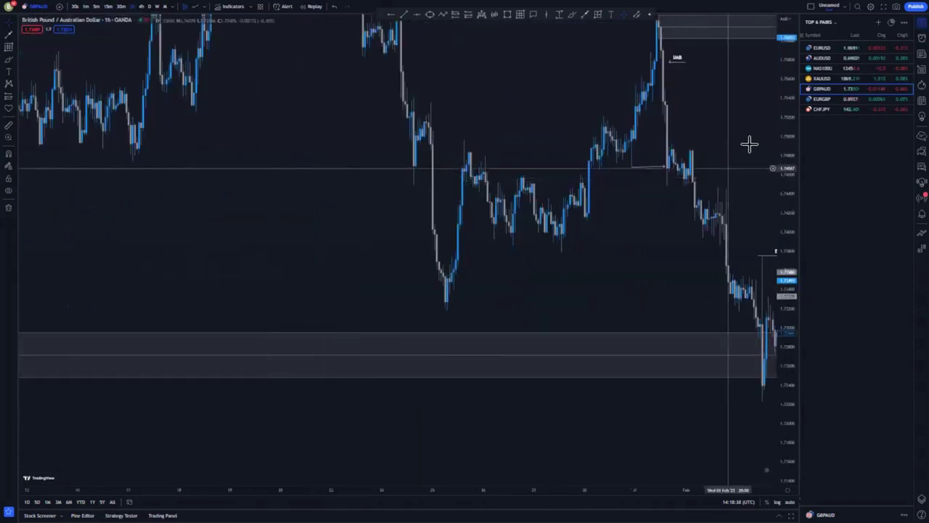
left_click_drag(786, 96, 784, 216)
left_click_drag(622, 246, 368, 250)
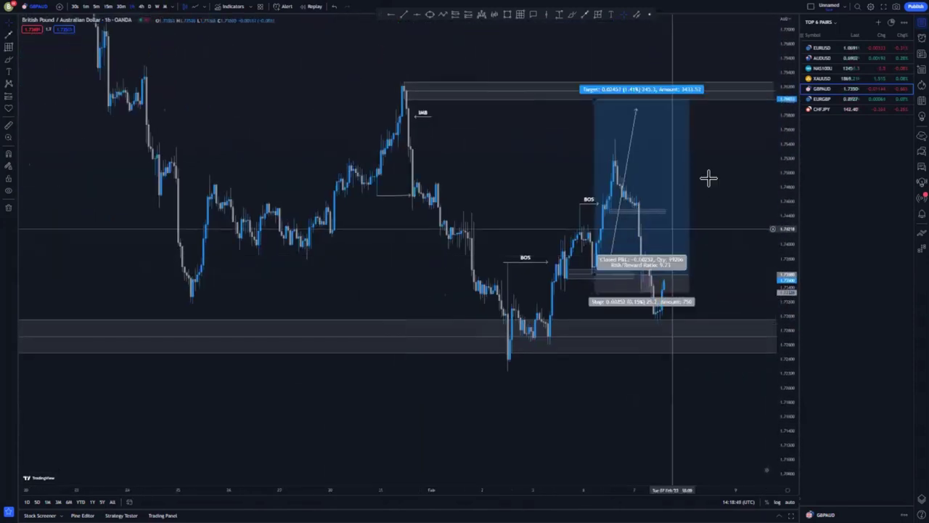
key("alt+shift+r")
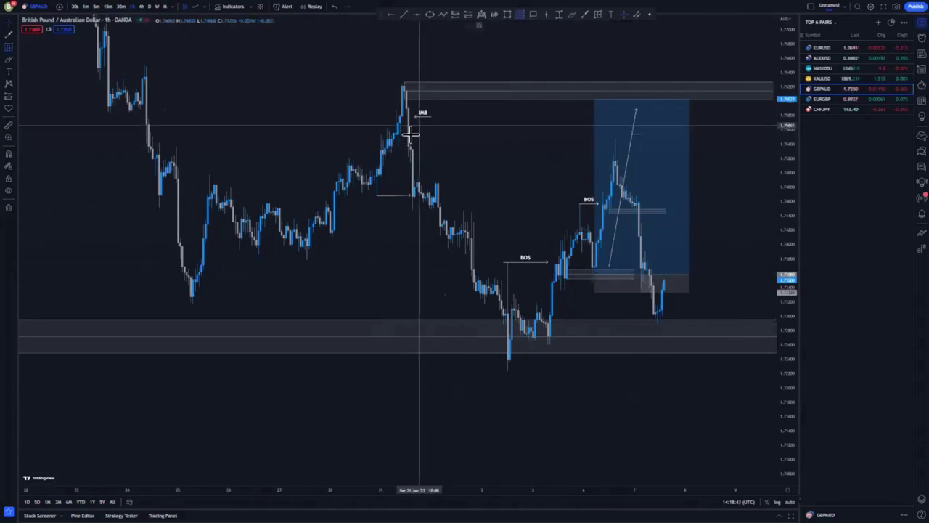
left_click(410, 140)
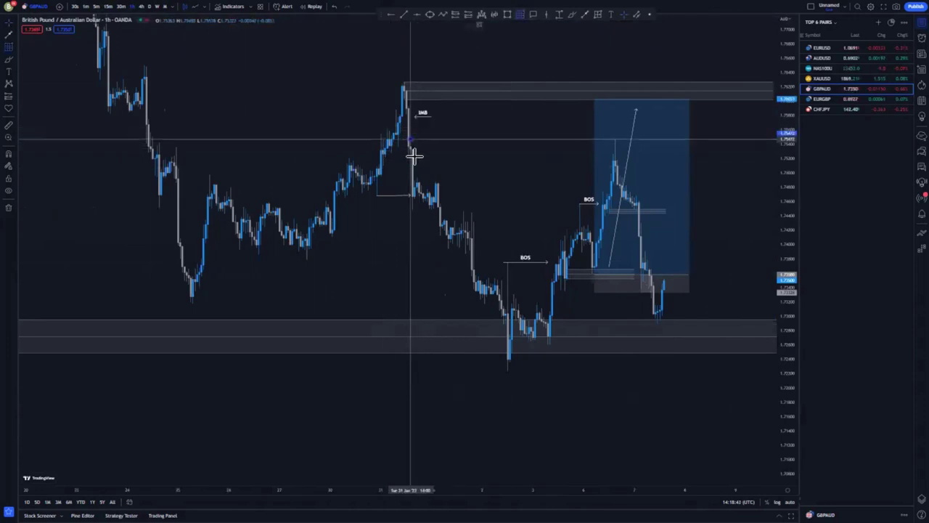
left_click(651, 158)
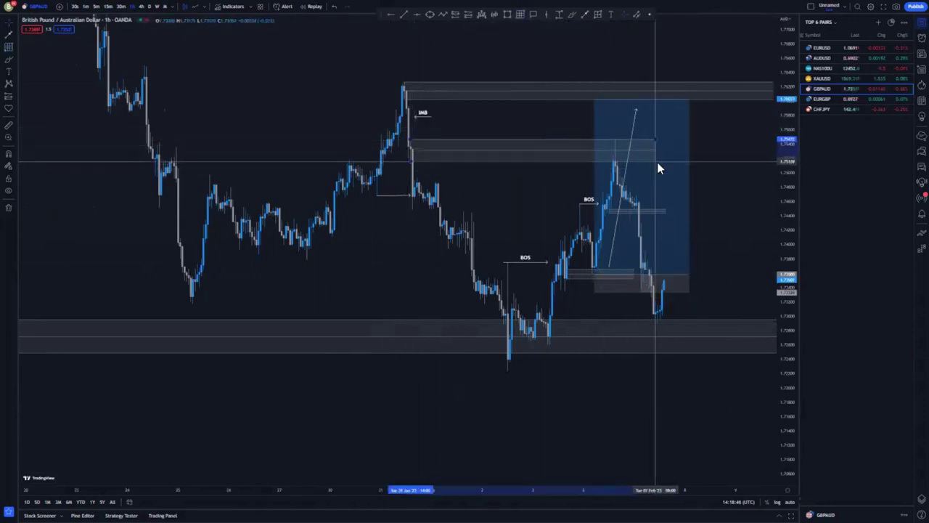
scroll(511, 195, "up", 2)
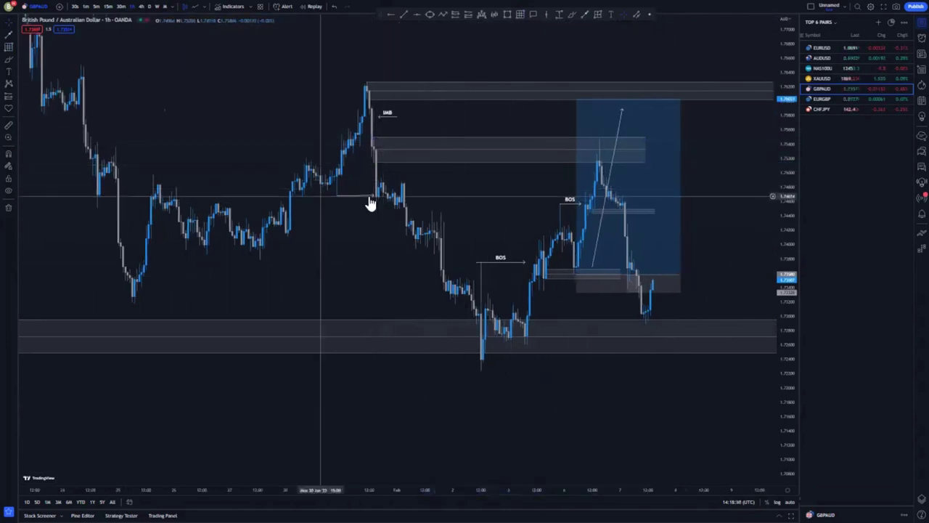
left_click_drag(368, 196, 373, 197)
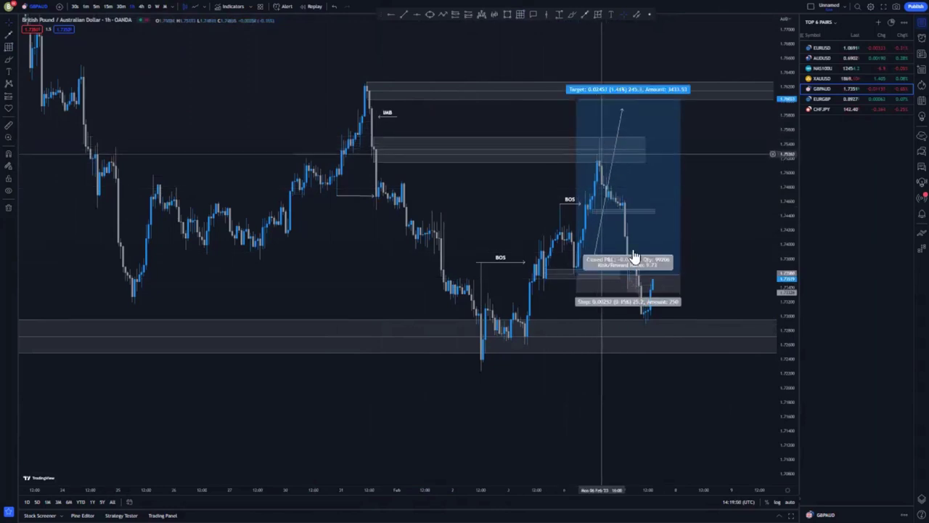
Tighten the long position's stop loss to just beneath the small demand zone, 0.00107 below entry.
scroll(643, 326, "up", 2)
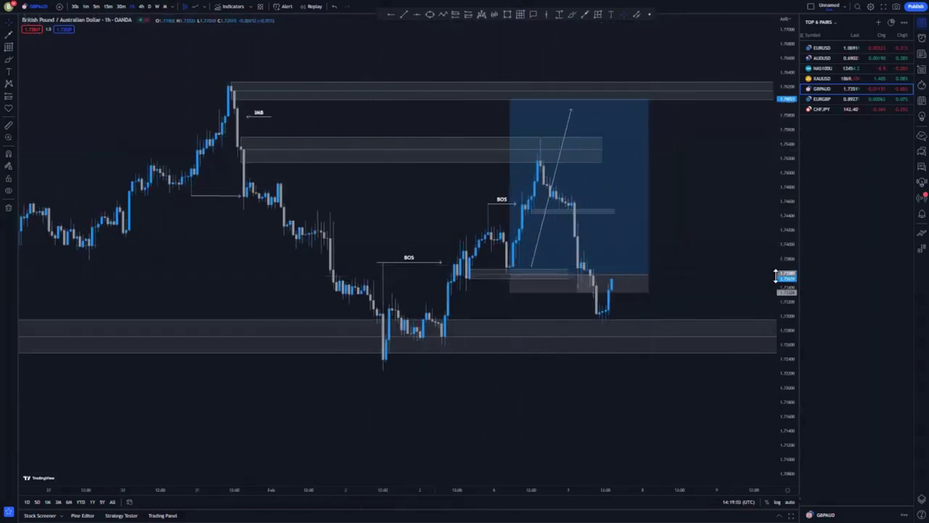
left_click_drag(776, 276, 454, 287)
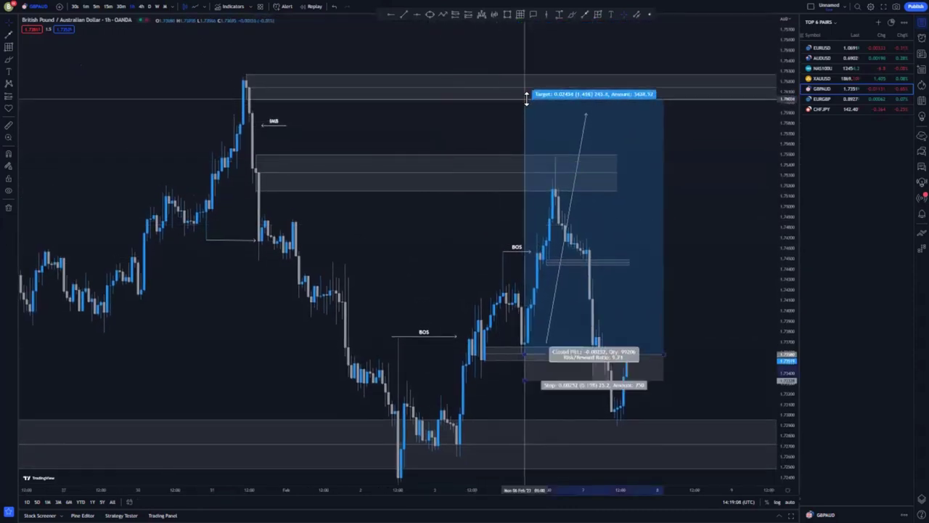
left_click_drag(425, 304, 452, 209)
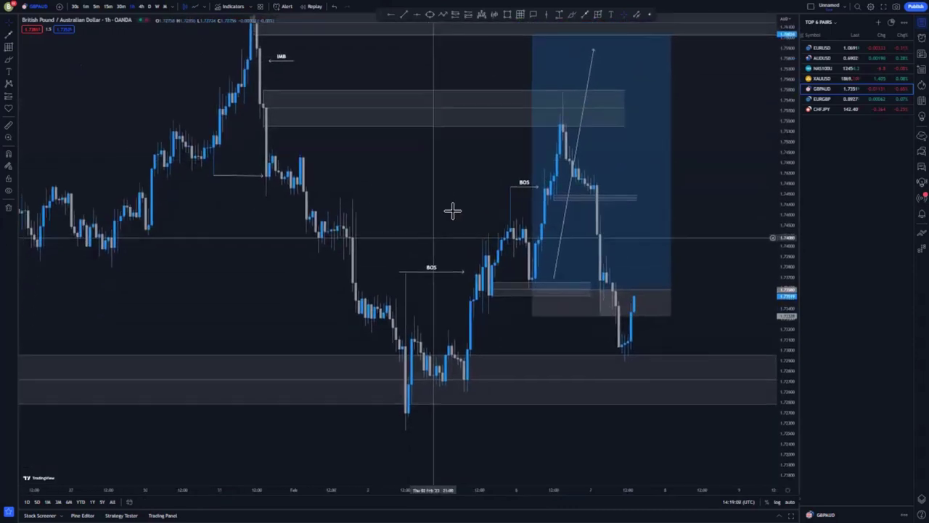
left_click_drag(516, 308, 519, 323)
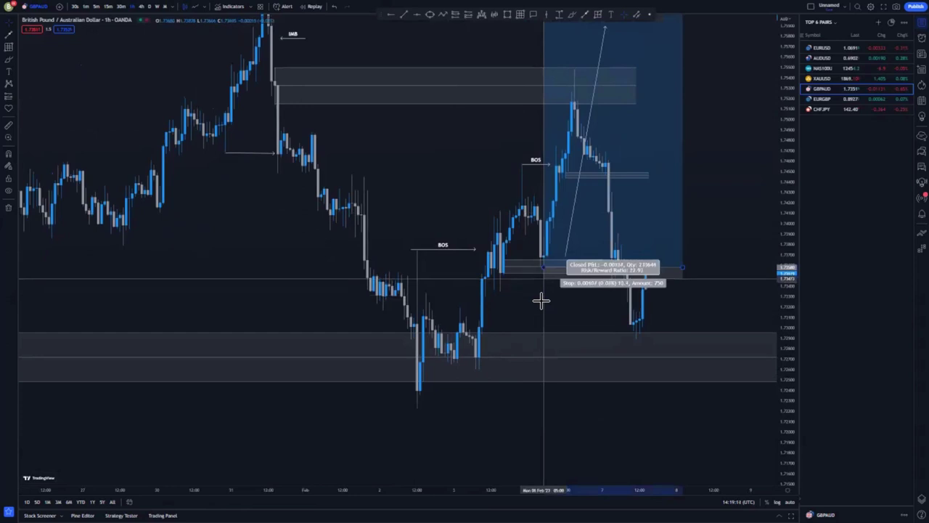
Delete the long position and examine the price structure up to the supply zones, undoing the deletion.
key("Delete")
left_click_drag(530, 313, 526, 326)
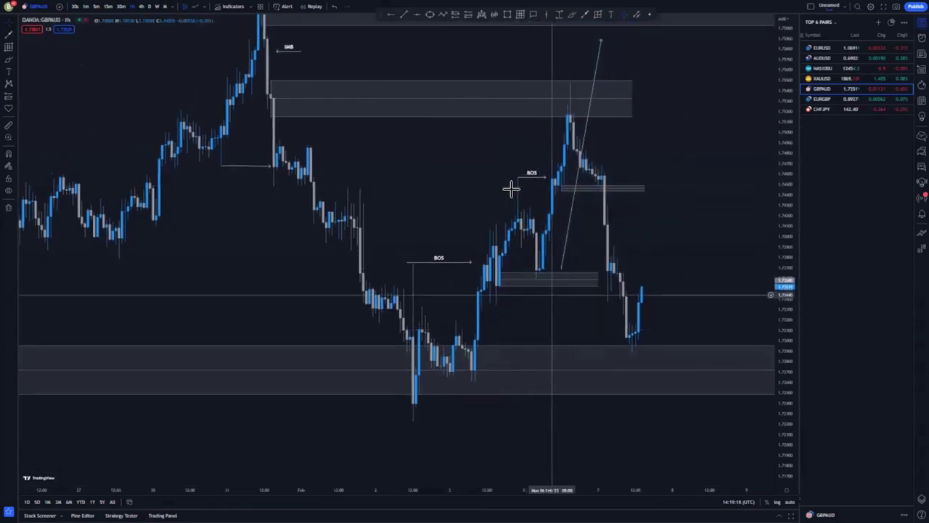
left_click_drag(499, 138, 484, 189)
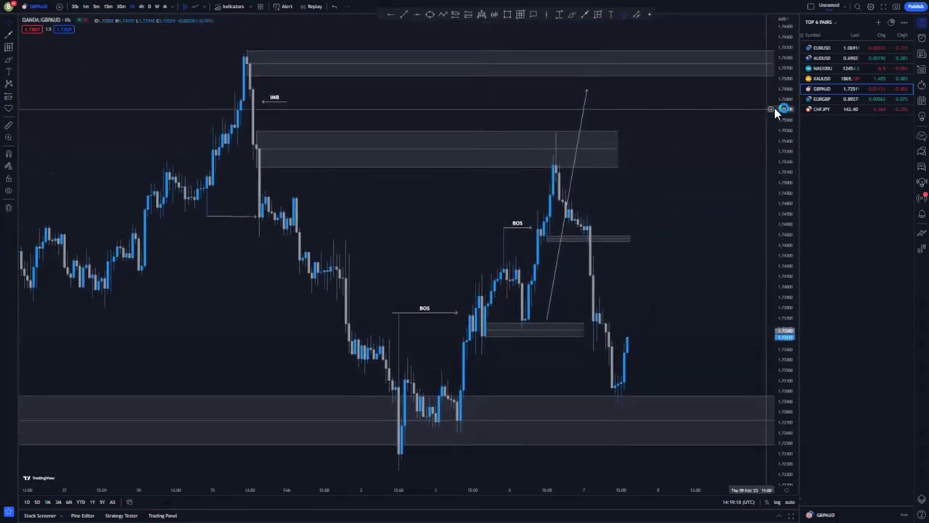
left_click_drag(785, 79, 777, 152)
scroll(543, 248, "down", 5)
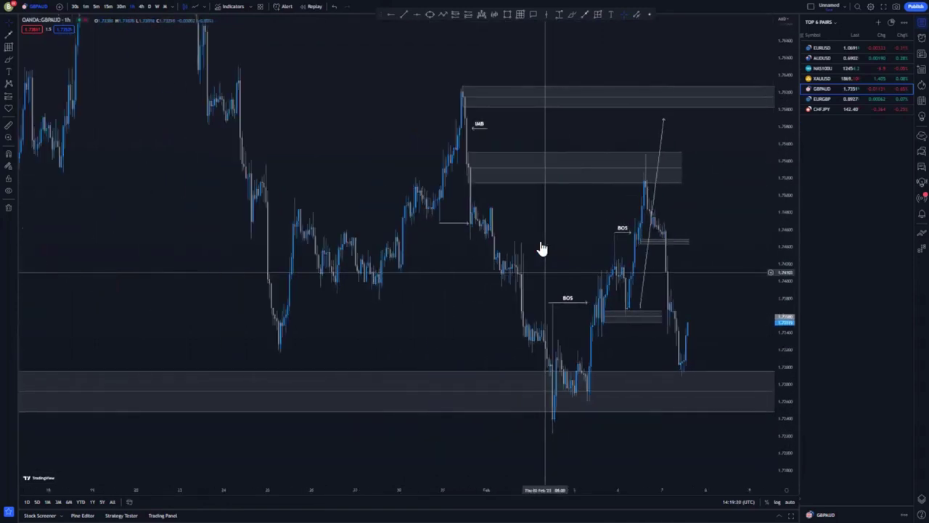
scroll(542, 248, "up", 4)
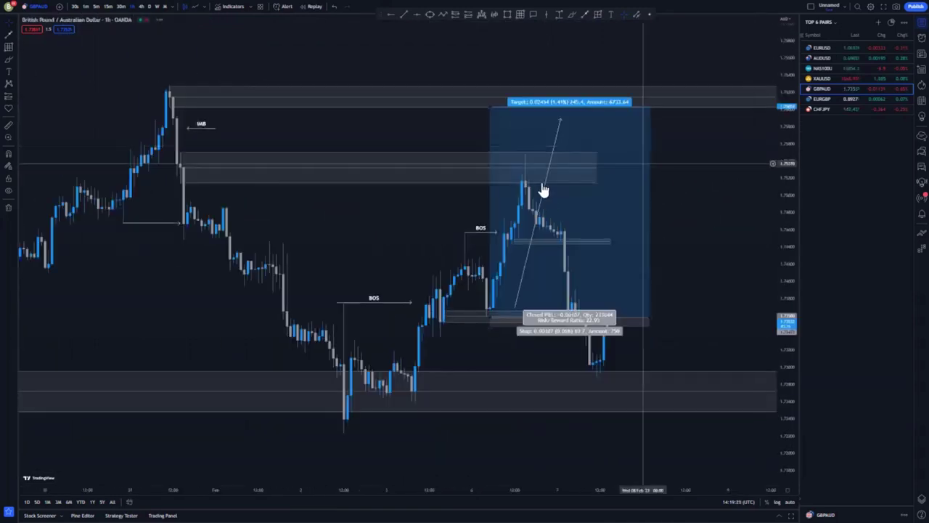
Raise the long position's target slightly into the upper supply zone, about 0.0251 above entry, and widen its stop below the small demand zone.
mouse_move(489, 103)
left_mouse_down()
mouse_move(499, 154)
mouse_move(506, 102)
left_mouse_up()
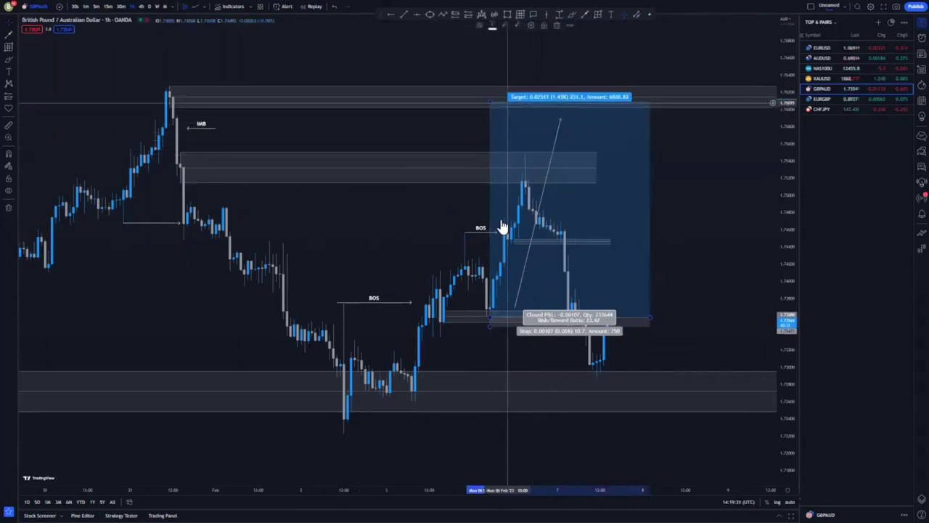
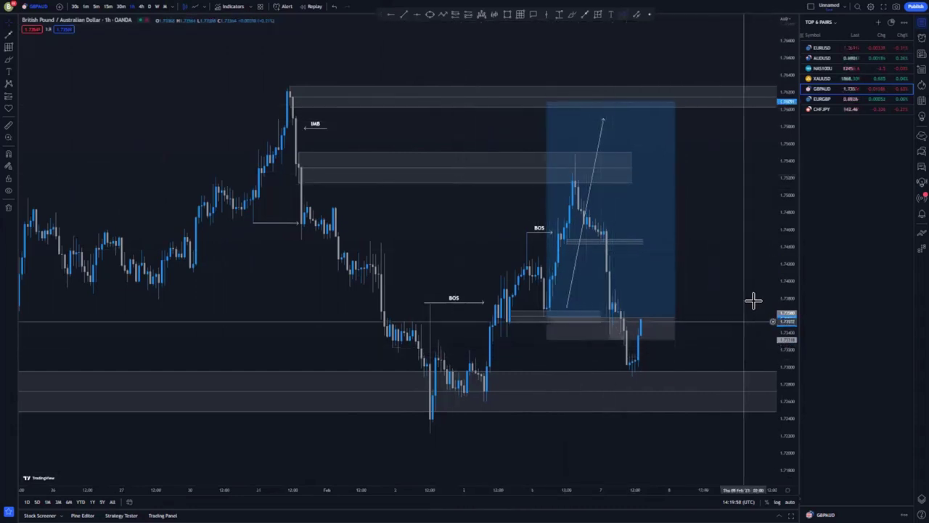
left_click_drag(789, 135, 785, 186)
left_click_drag(479, 489, 574, 491)
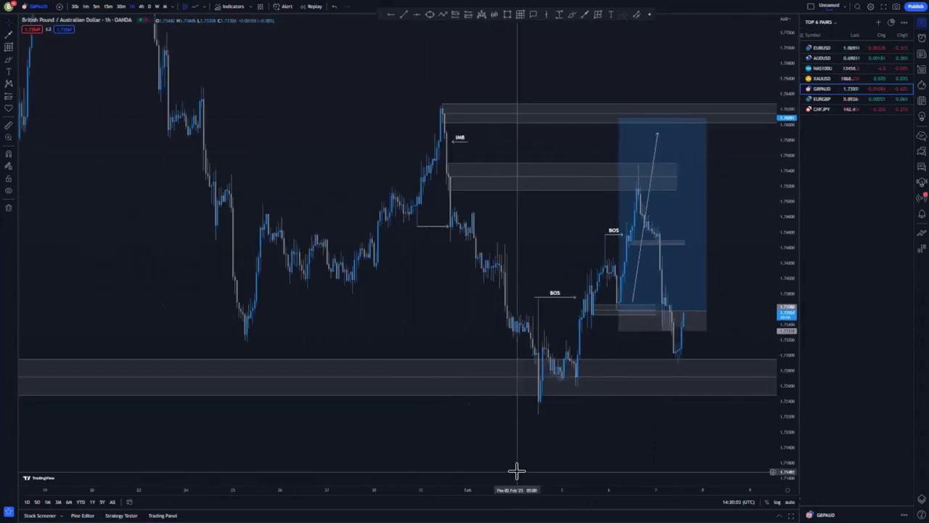
Shorten the structure arrow below IMB and align the lower BOS arrow with the 2 February high and the 3 February break candle.
left_click(445, 227)
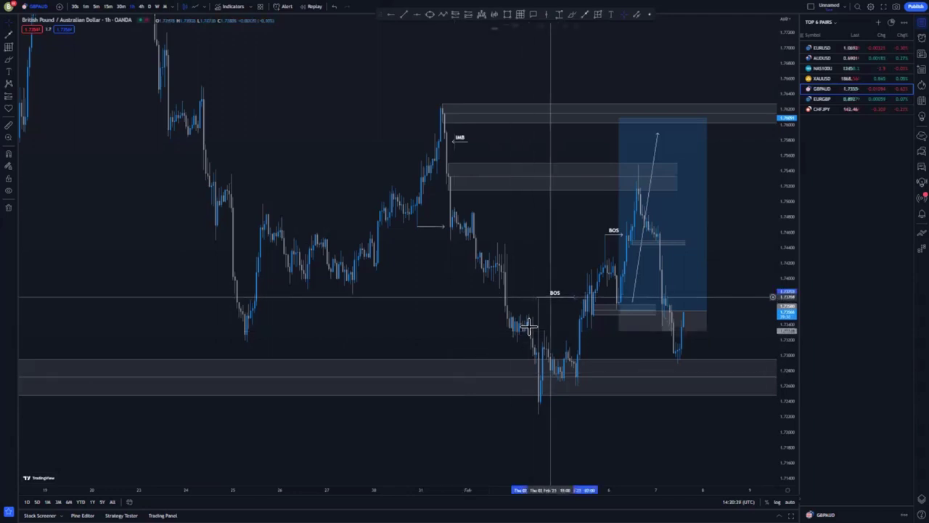
left_click(549, 298)
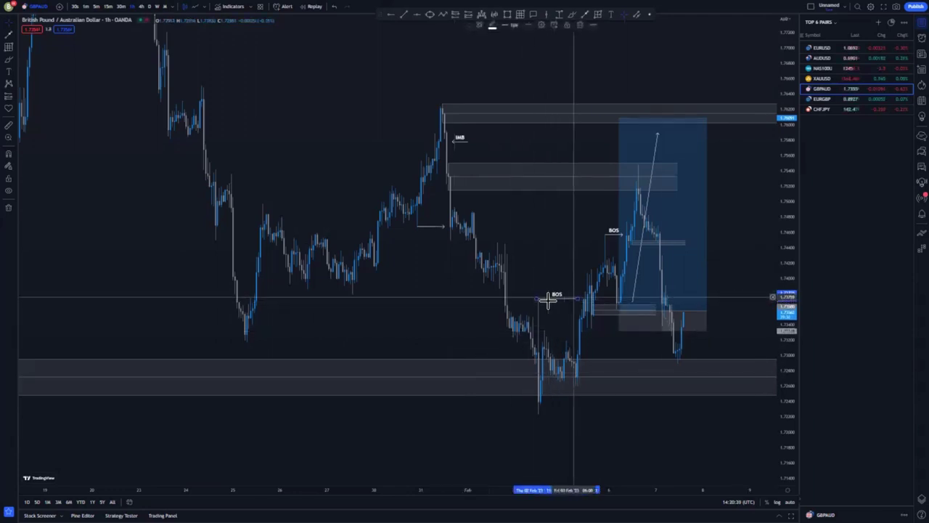
left_click_drag(577, 298, 579, 298)
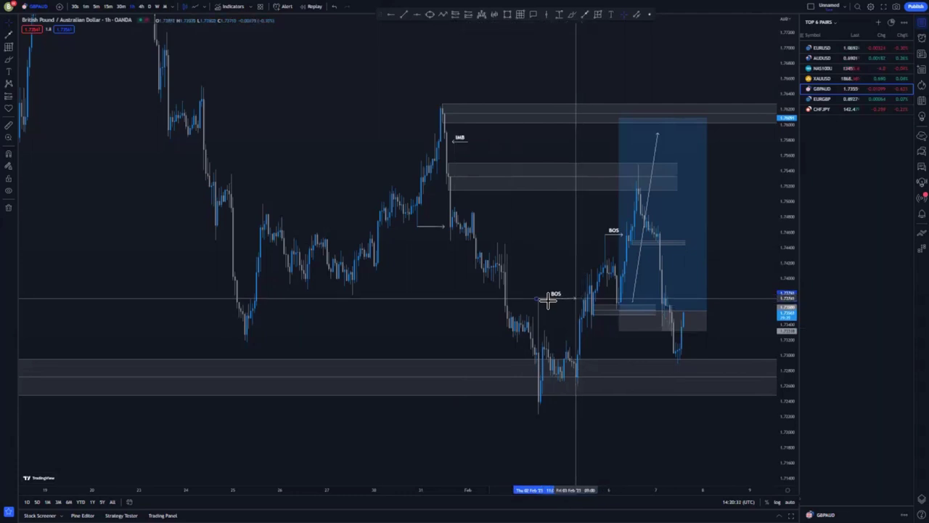
scroll(553, 450, "up", 2)
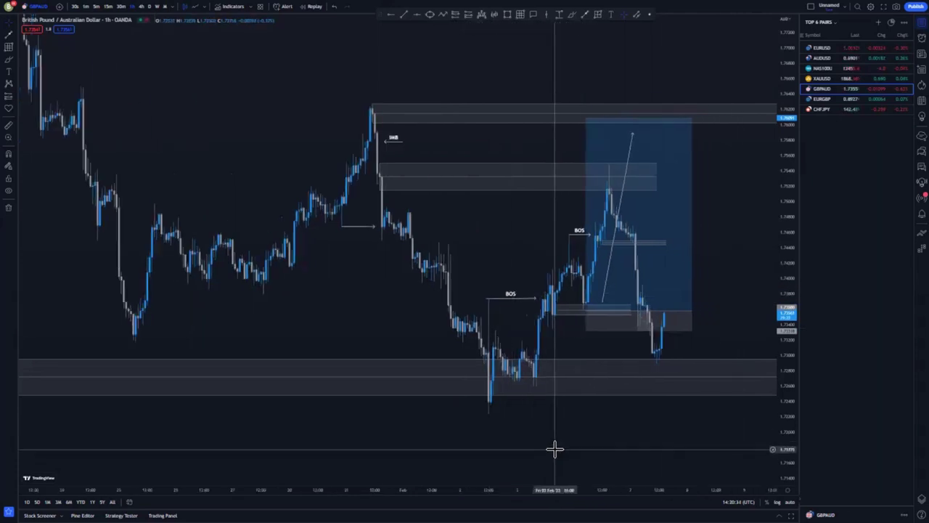
scroll(554, 450, "up", 2)
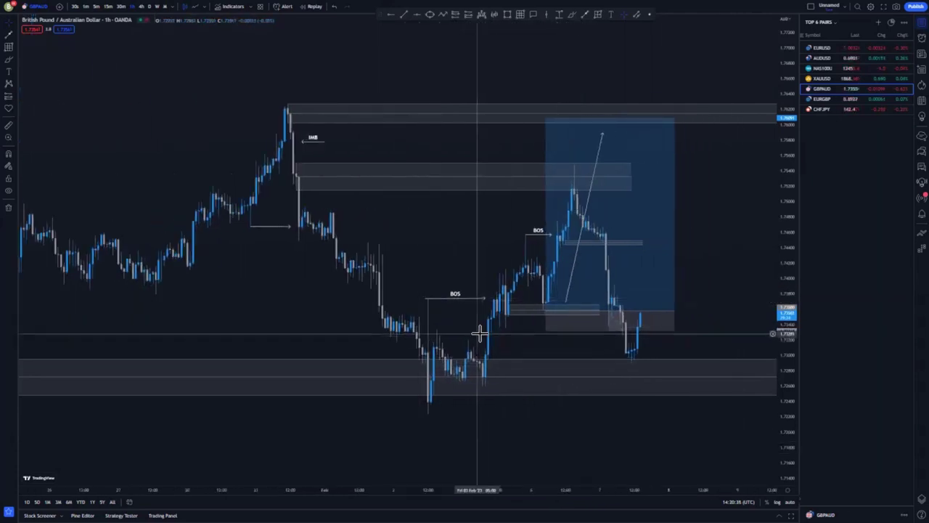
scroll(479, 333, "down", 3)
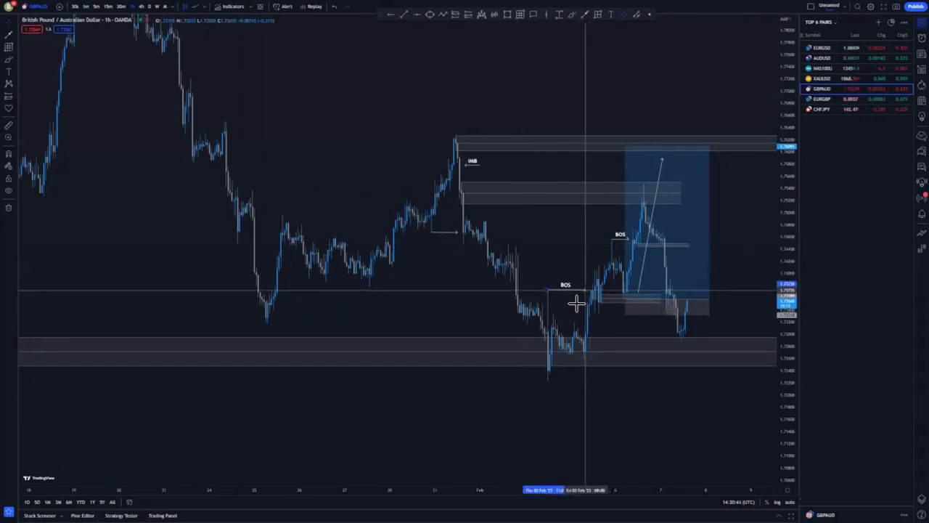
scroll(621, 359, "up", 3)
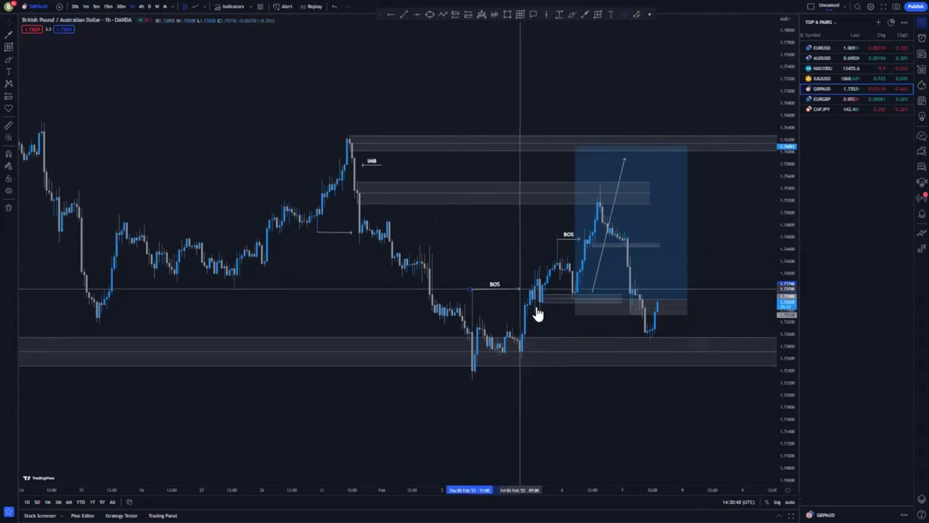
left_click(714, 397)
Draw a horizontal arrow along the 23 January low to the candle that breaks it on 24 January.
left_click_drag(787, 426, 759, 364)
scroll(623, 421, "down", 1)
scroll(623, 421, "down", 2)
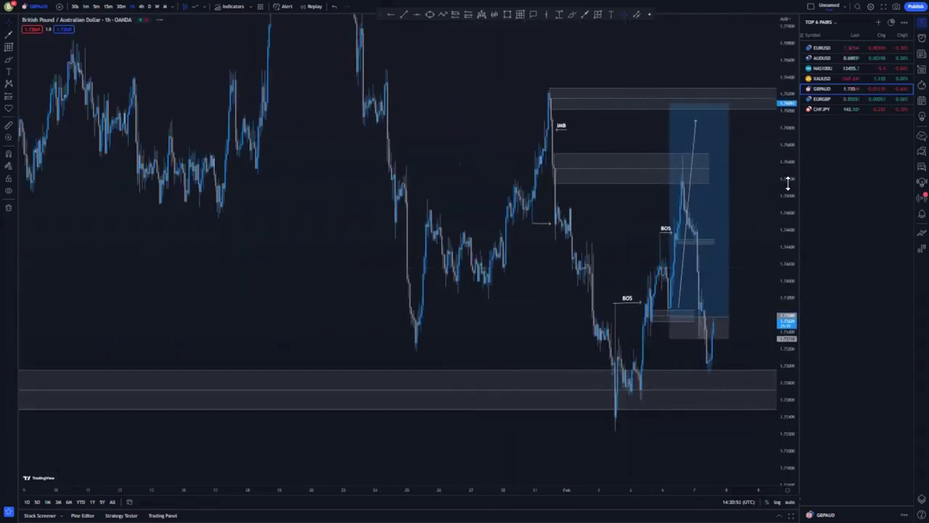
left_click_drag(520, 286, 659, 304)
scroll(654, 327, "up", 2)
scroll(505, 199, "down", 1)
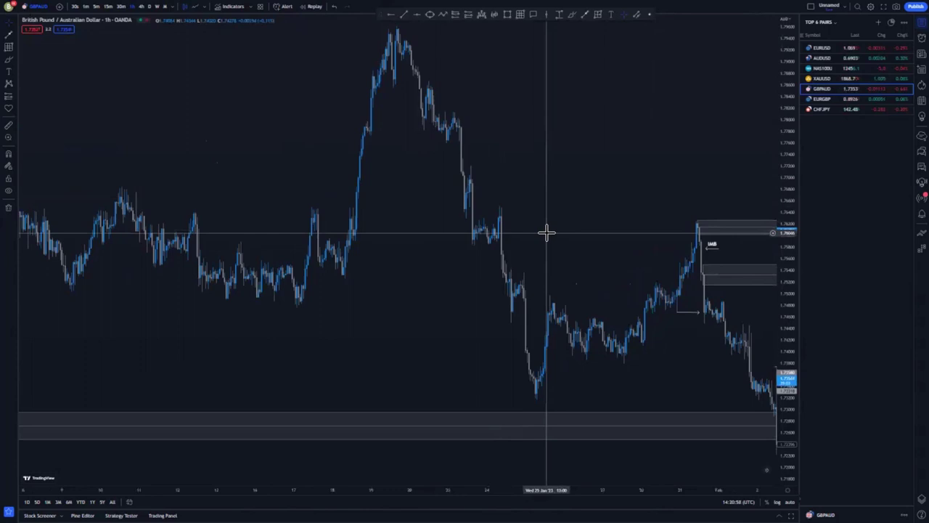
left_click(586, 15)
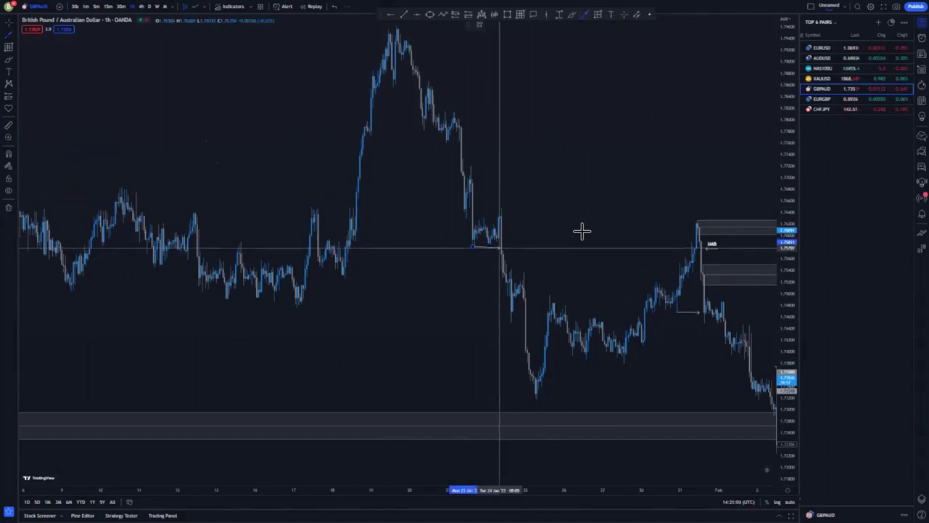
left_click(500, 247)
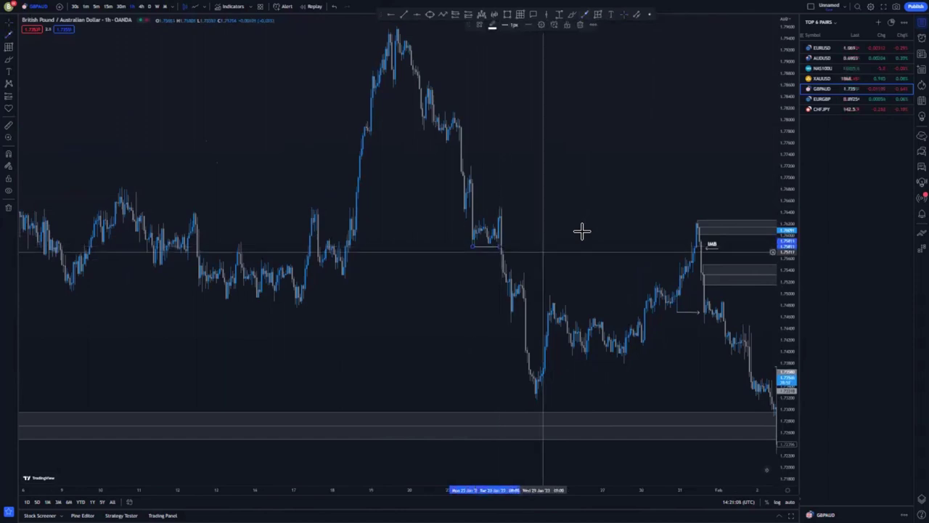
left_click(578, 269)
Draw a supply zone with a midline from the 24 January swing high, extending it forward in time above the later price action.
scroll(579, 270, "down", 1)
scroll(581, 231, "up", 5)
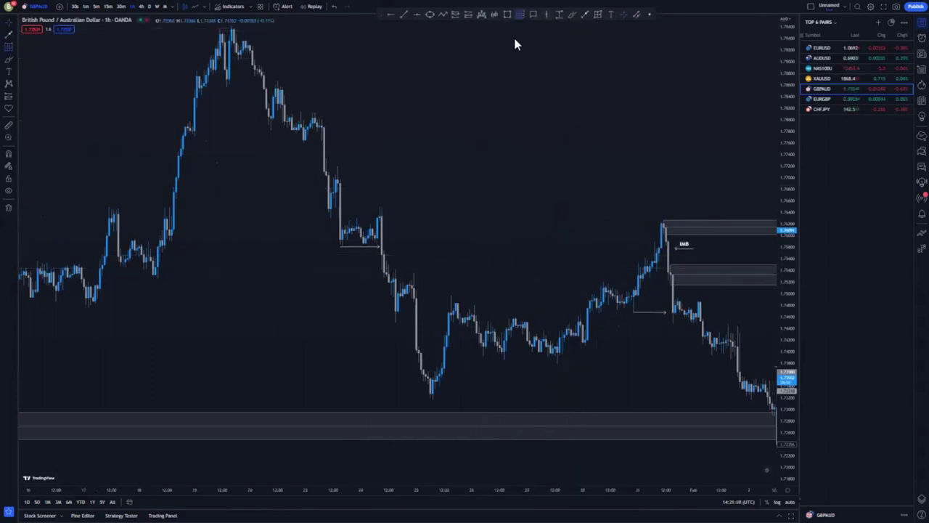
left_click_drag(378, 210, 487, 231)
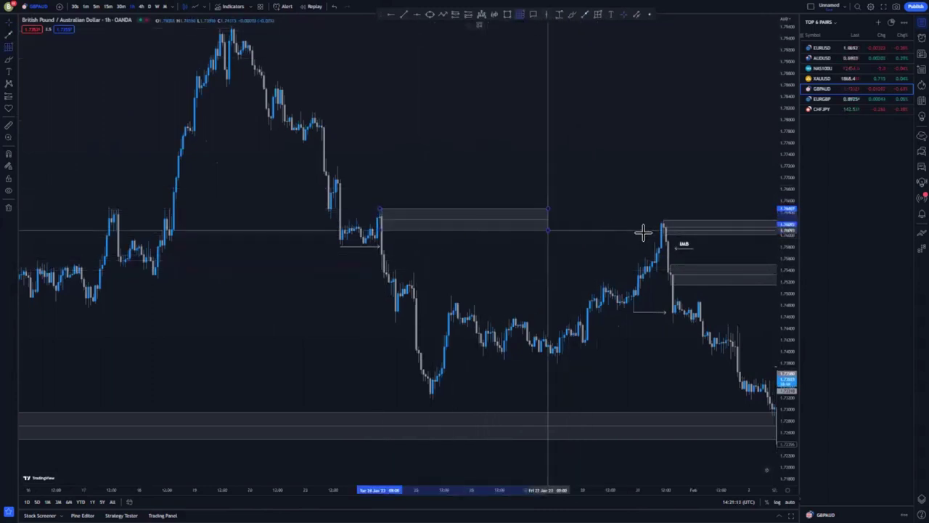